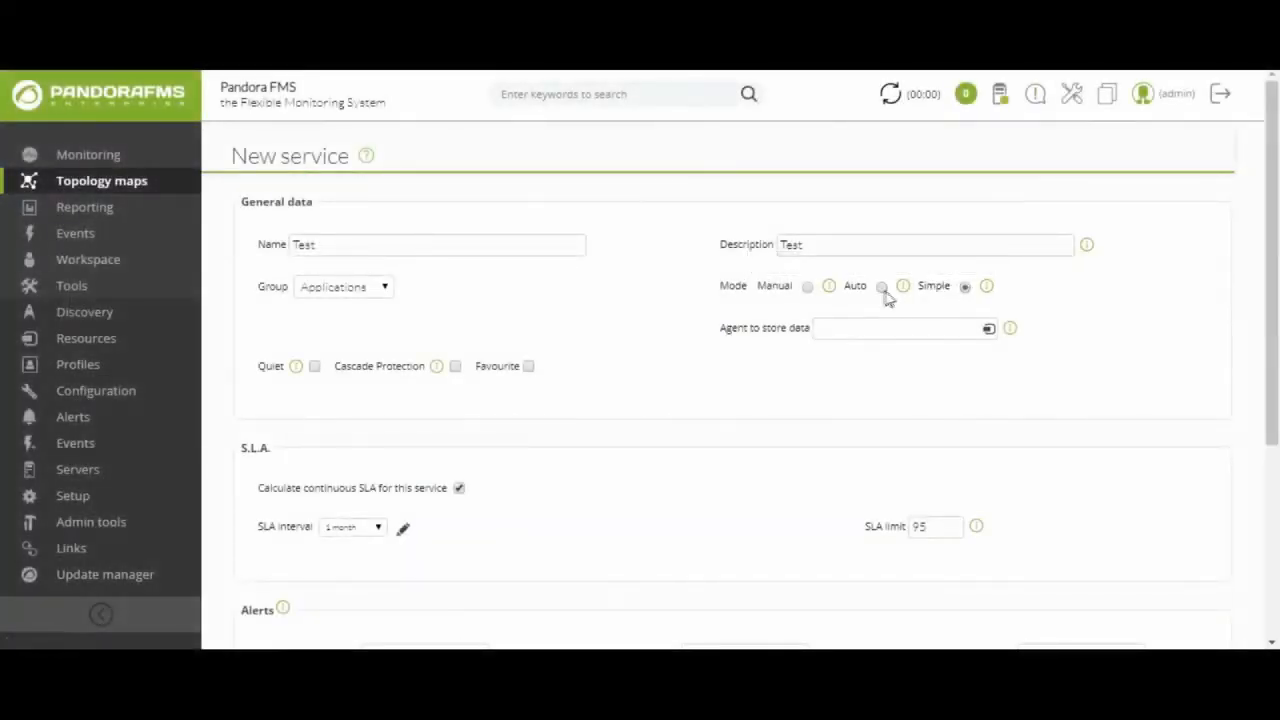
# Step: Set the new service's mode to Auto and choose demos as the agent to store data
pyautogui.click(882, 288)
pyautogui.click(868, 331)
pyautogui.write('demos')
pyautogui.click(847, 362)
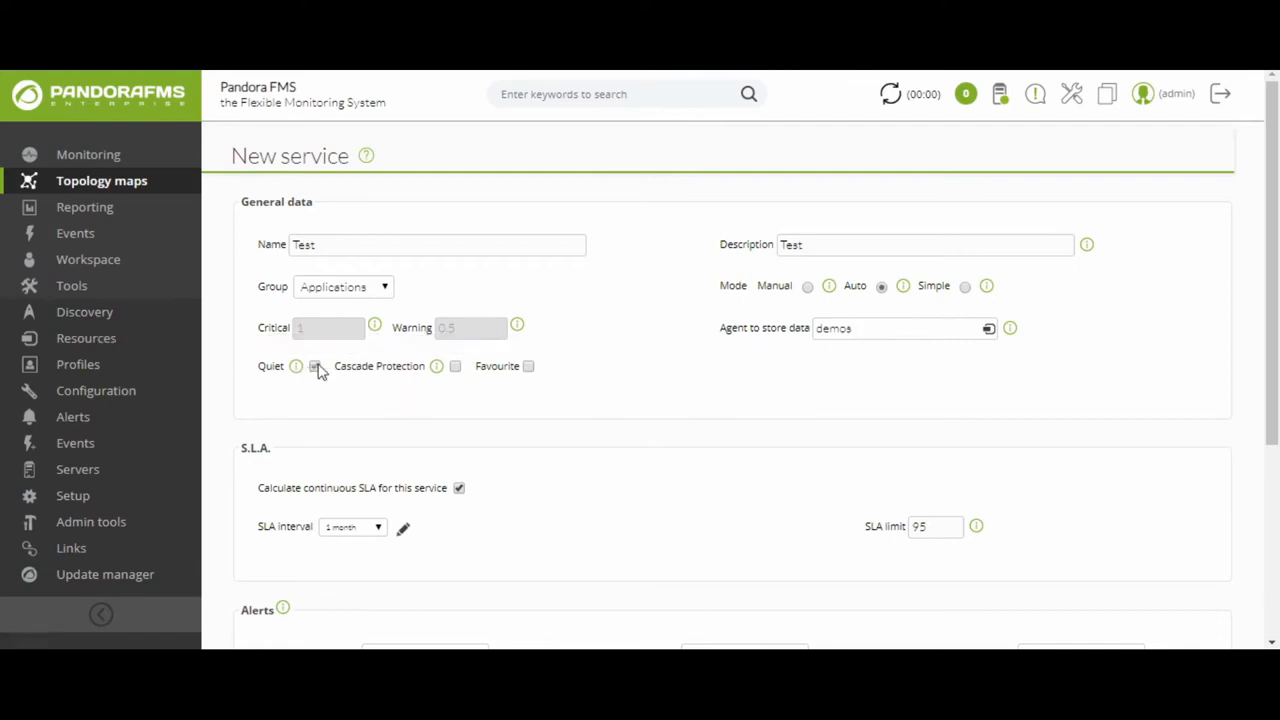
# Step: Examine the new service's cascade protection, SLA interval choices, SLA limit and alert description
pyautogui.moveTo(441, 370)
pyautogui.click(379, 528)
pyautogui.click(379, 530)
pyautogui.moveTo(976, 530)
pyautogui.scroll(-2, 1000, 535)
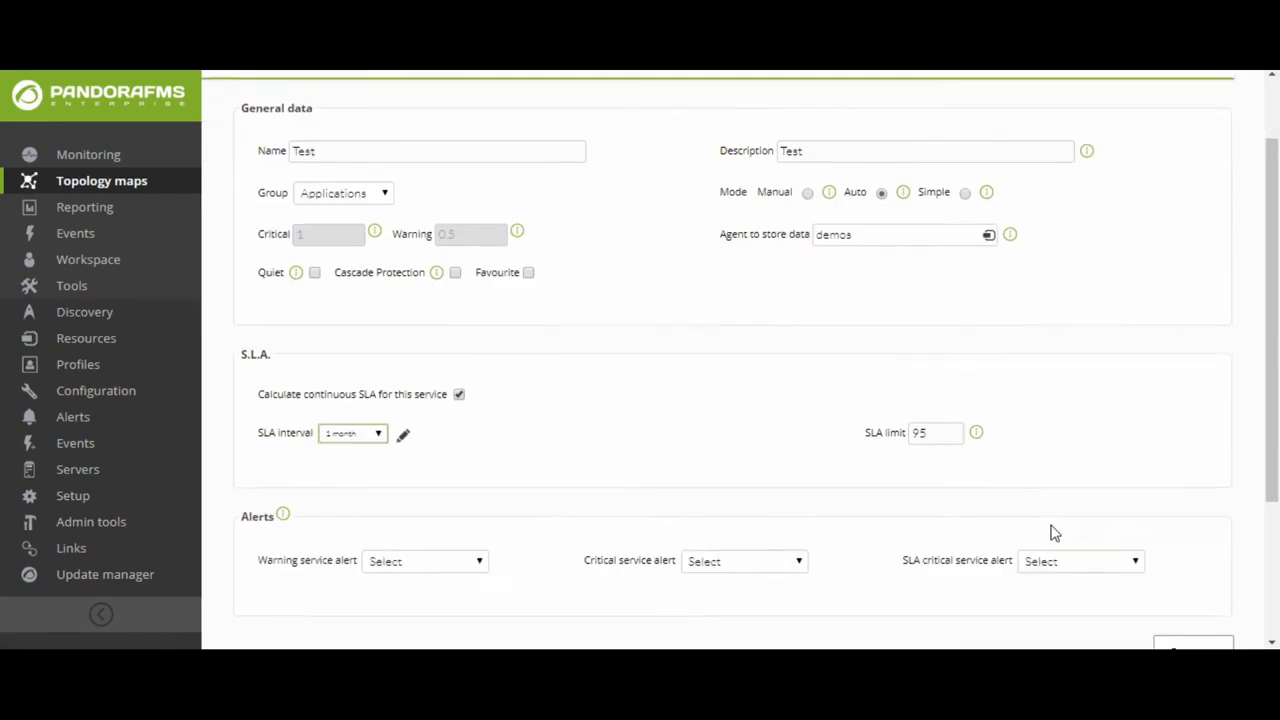
pyautogui.moveTo(285, 428)
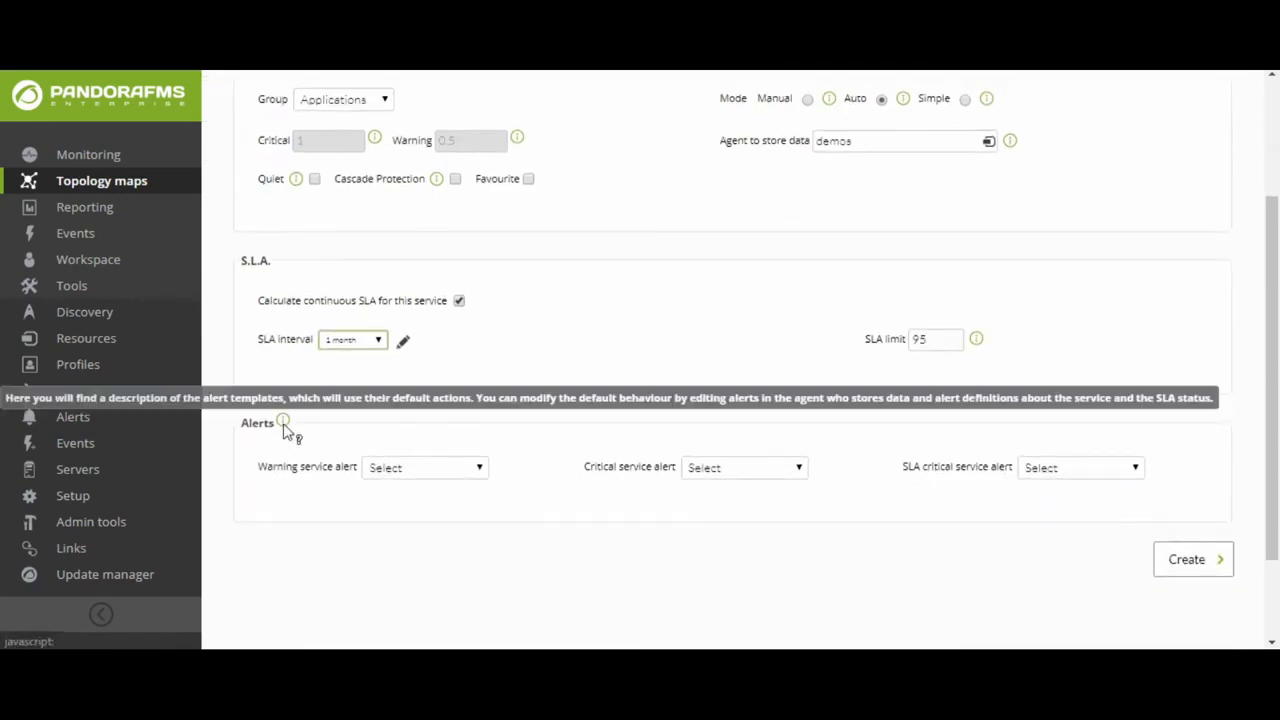
# Step: Check the warning, critical and SLA critical alert choices without assigning any, and create the Test service
pyautogui.click(477, 470)
pyautogui.click(478, 480)
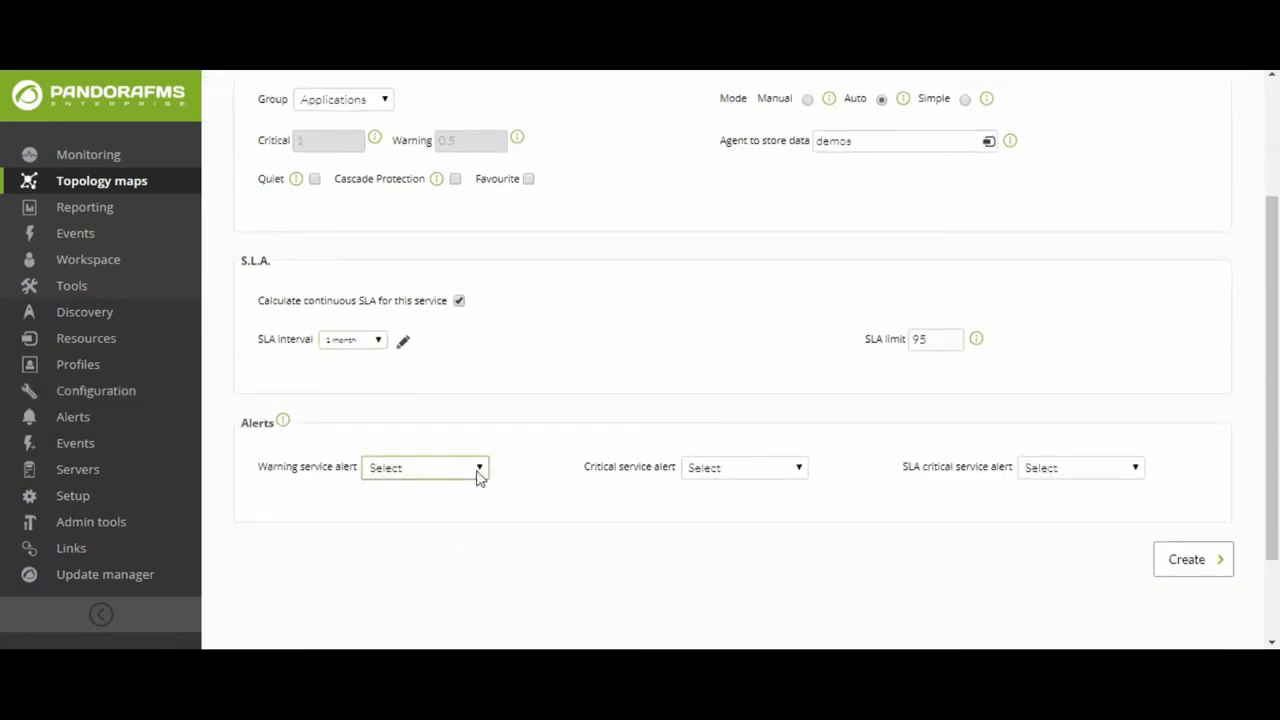
pyautogui.click(798, 470)
pyautogui.click(799, 474)
pyautogui.click(1134, 470)
pyautogui.click(1135, 474)
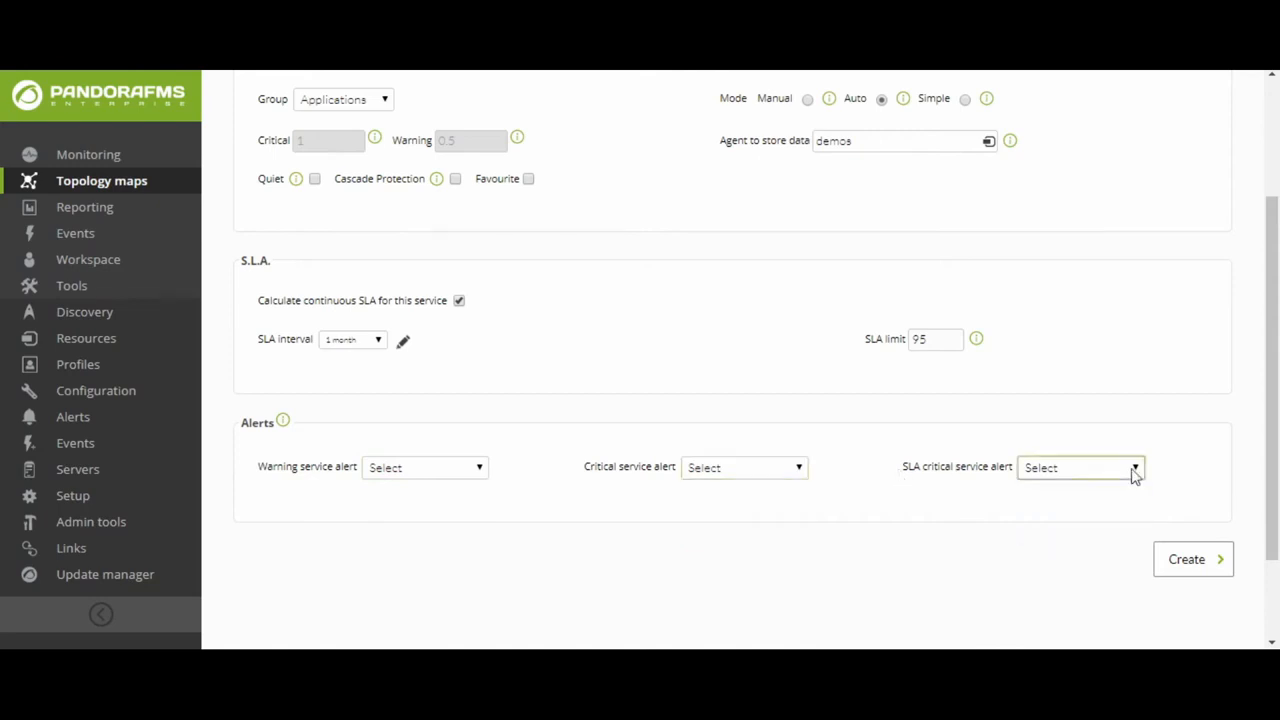
pyautogui.click(1193, 575)
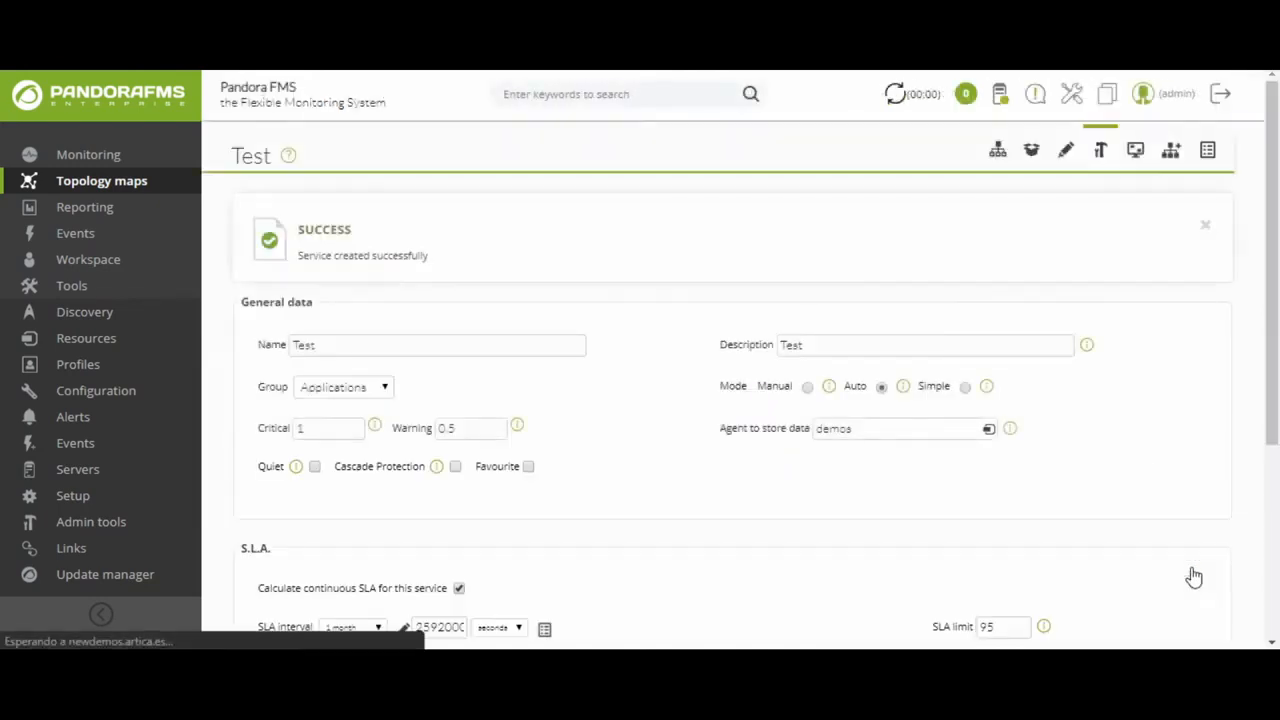
# Step: Begin a new element for the Test service with type Module and agent demos
pyautogui.click(1066, 152)
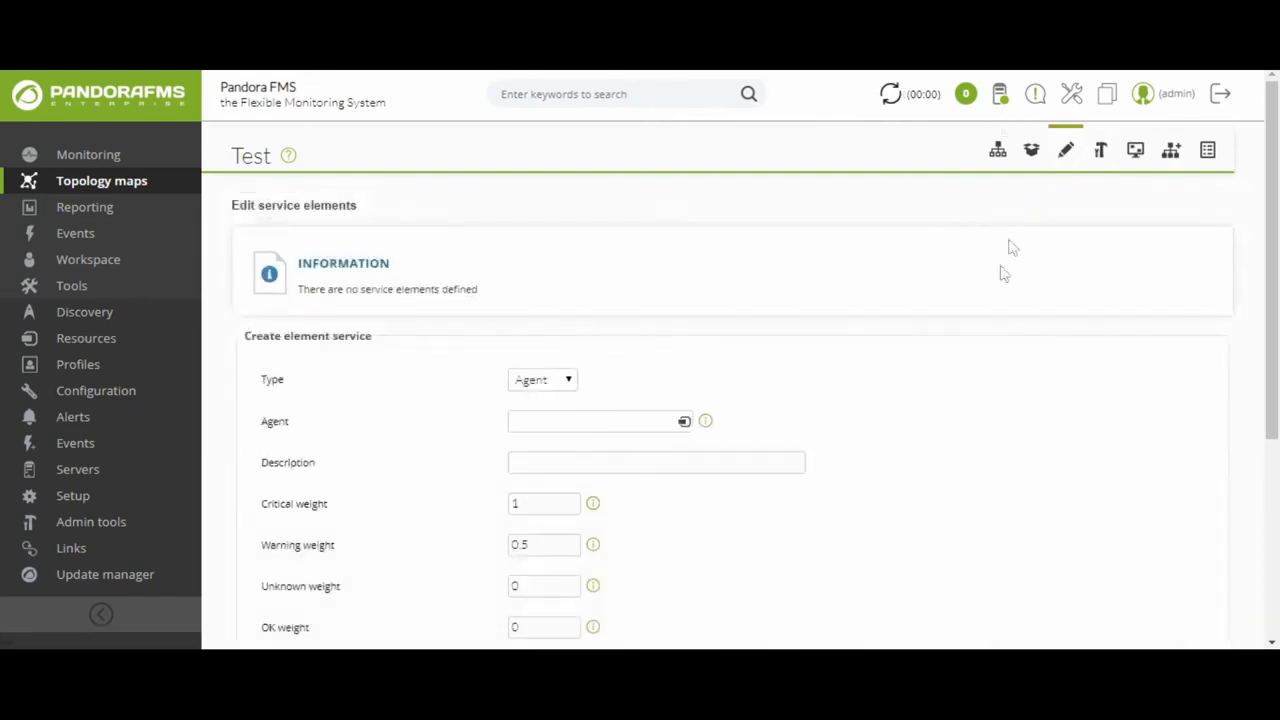
pyautogui.scroll(-1, 1001, 292)
pyautogui.scroll(1, 1000, 289)
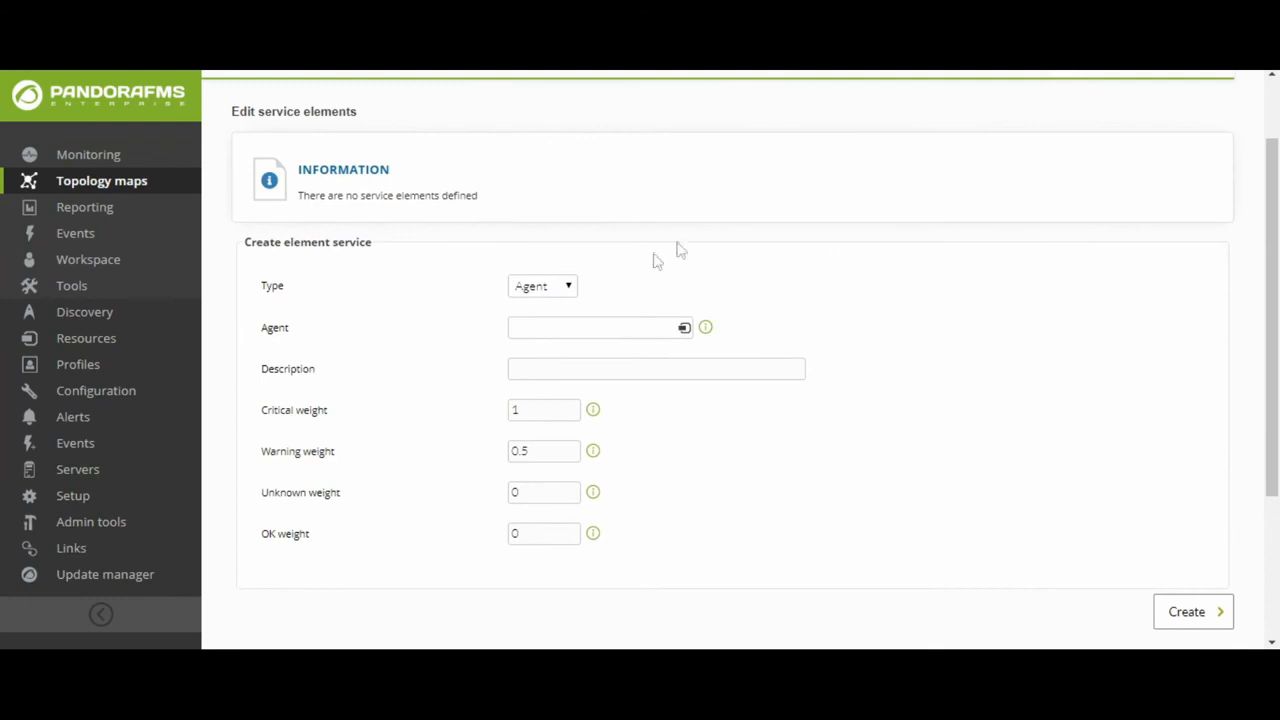
pyautogui.click(569, 287)
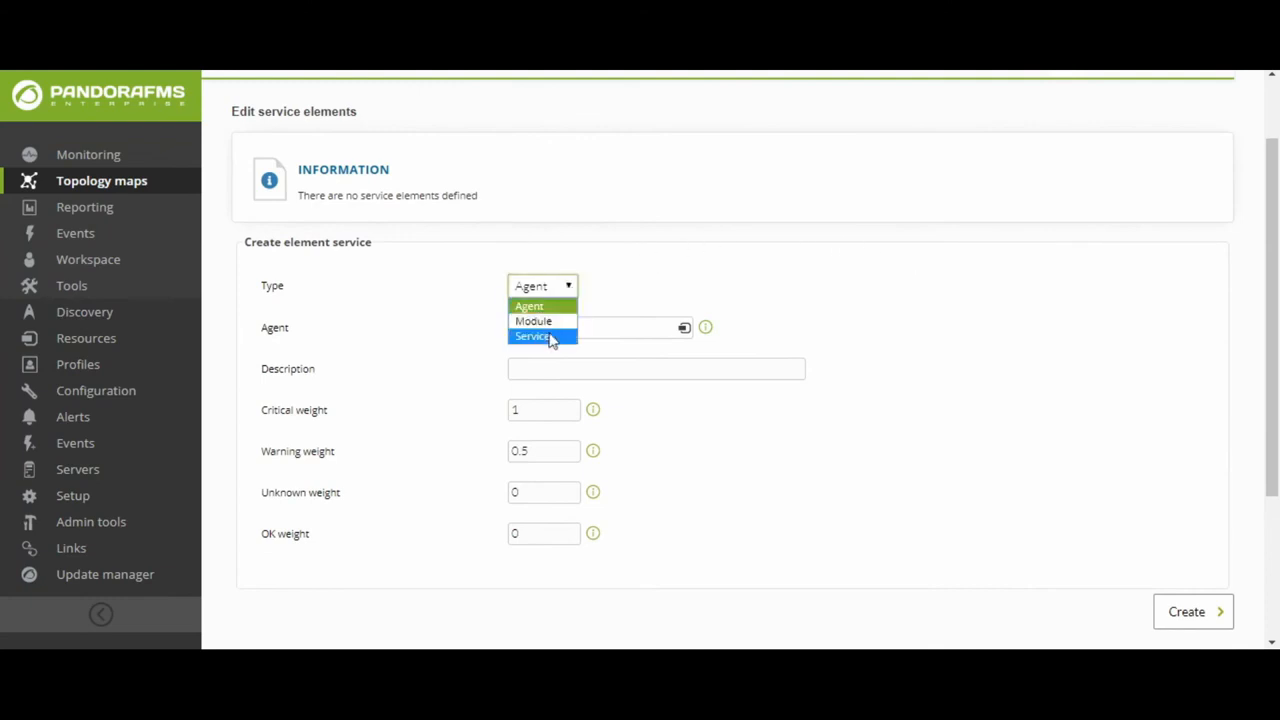
pyautogui.click(557, 328)
pyautogui.click(557, 328)
pyautogui.write('de')
pyautogui.click(554, 356)
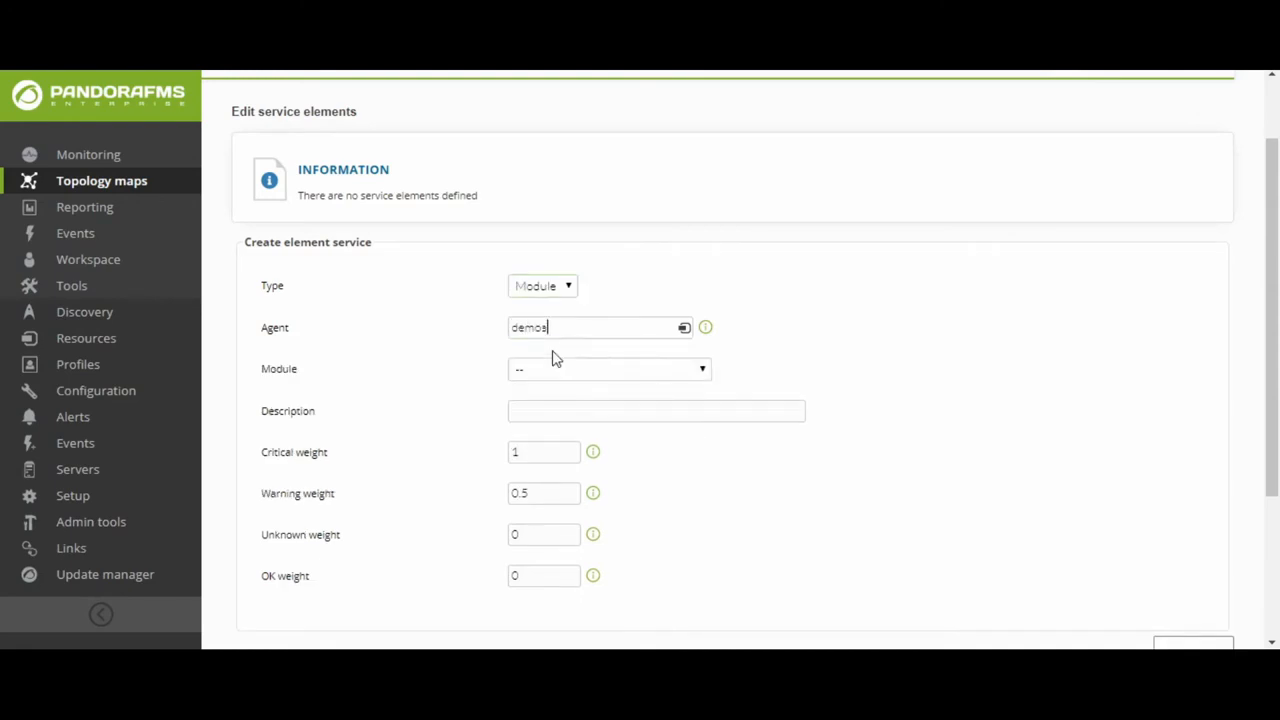
# Step: Choose the status module for the new element and create it with the default weights
pyautogui.click(552, 370)
pyautogui.click(550, 404)
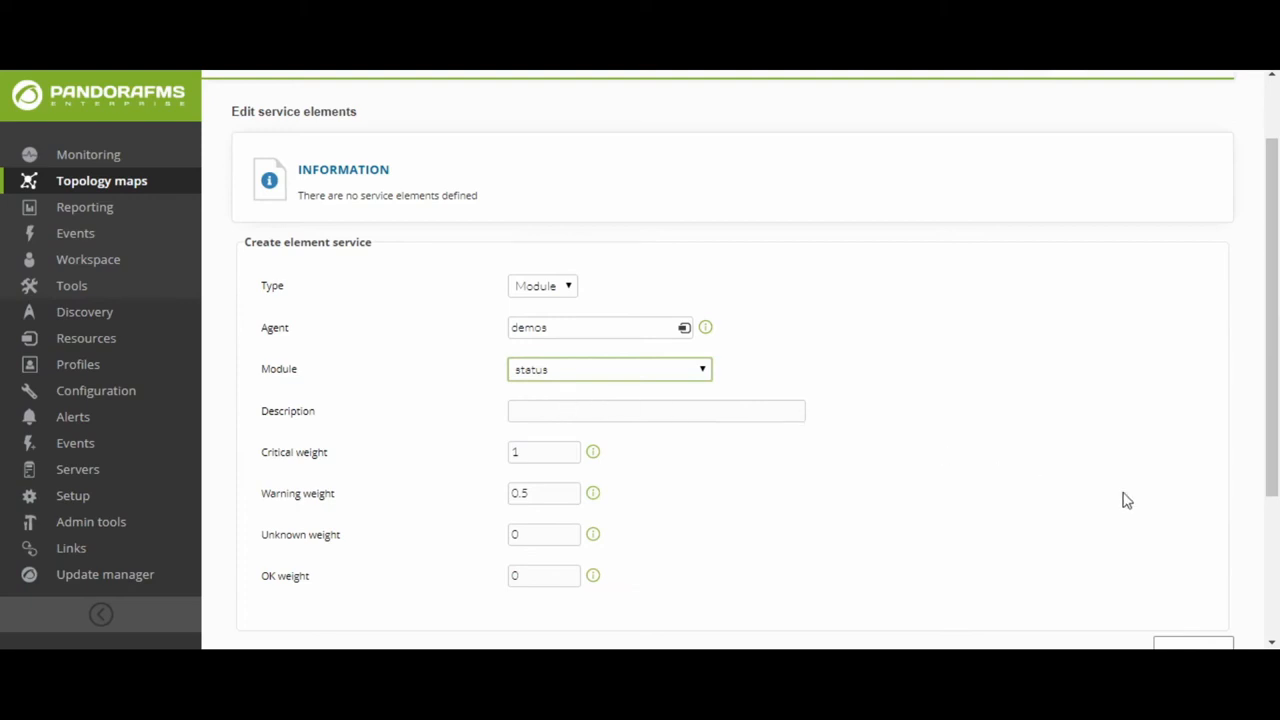
pyautogui.scroll(-1, 1127, 505)
pyautogui.click(1220, 572)
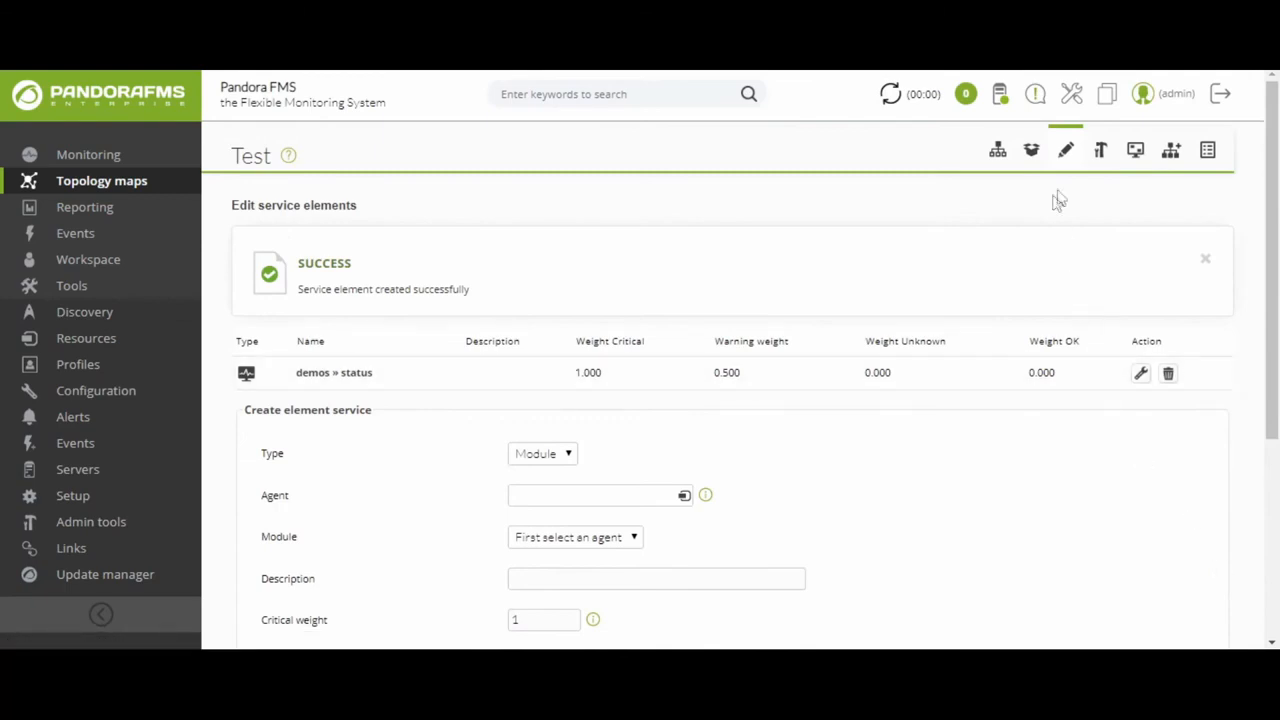
# Step: View the Test service's general configuration and open the services list
pyautogui.click(1101, 155)
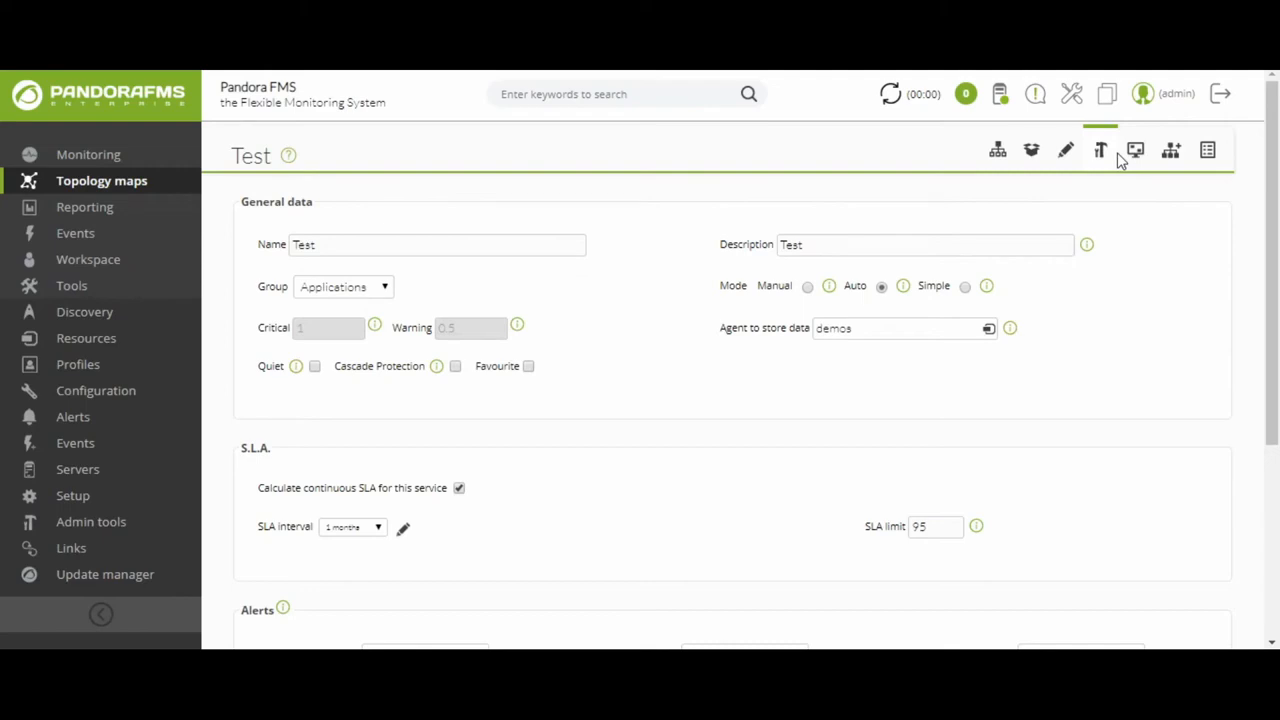
pyautogui.click(1208, 152)
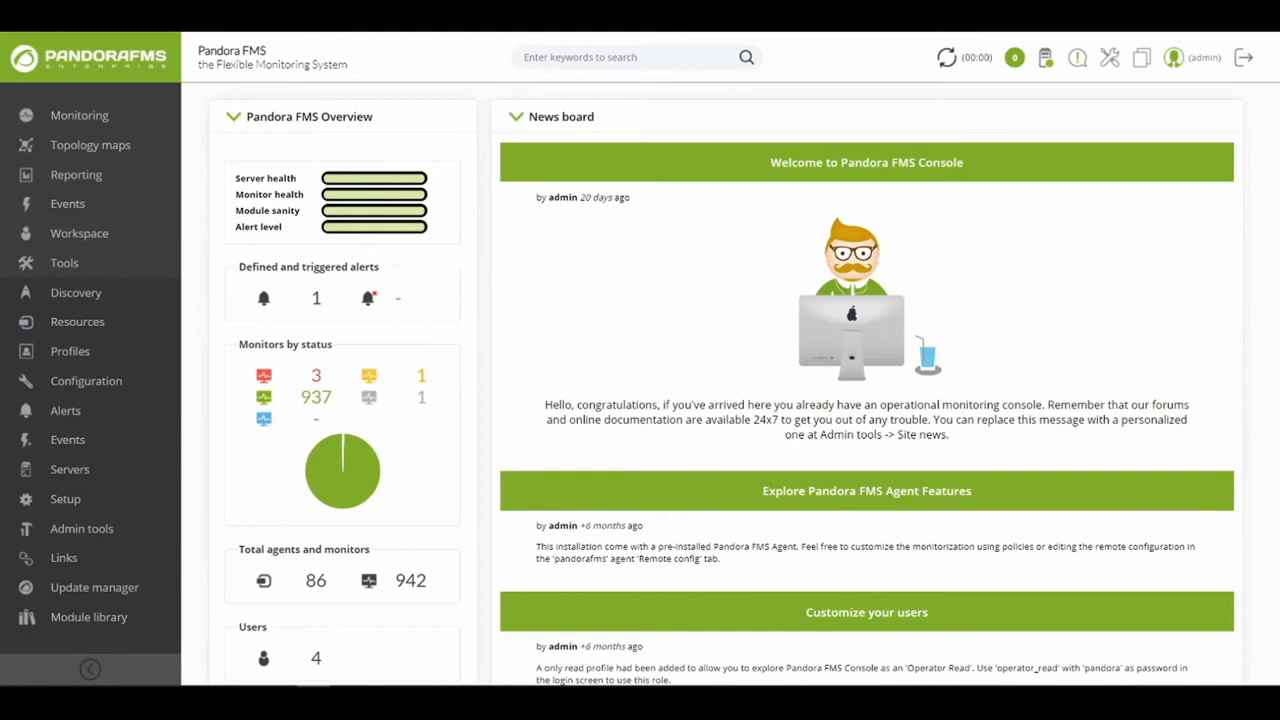
# Step: Open the services tree from the topology maps and expand the Pandora FMS service and its Server subservice
pyautogui.moveTo(120, 152)
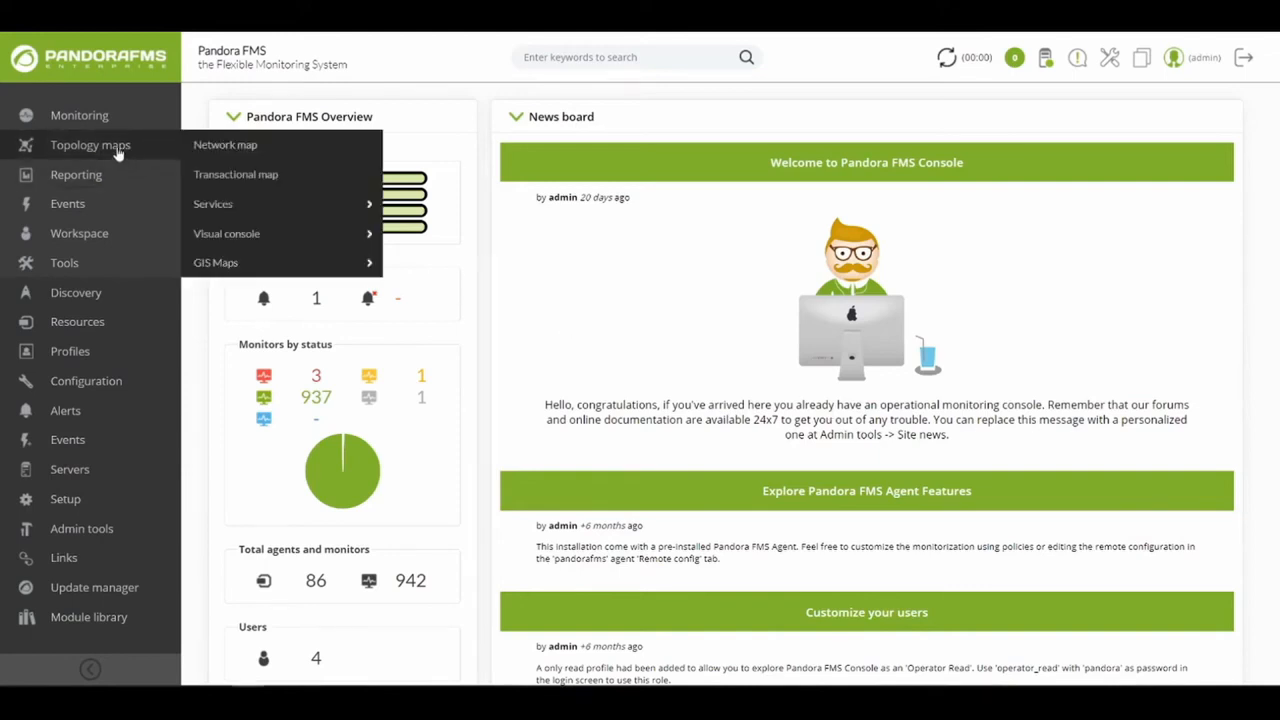
pyautogui.click(226, 206)
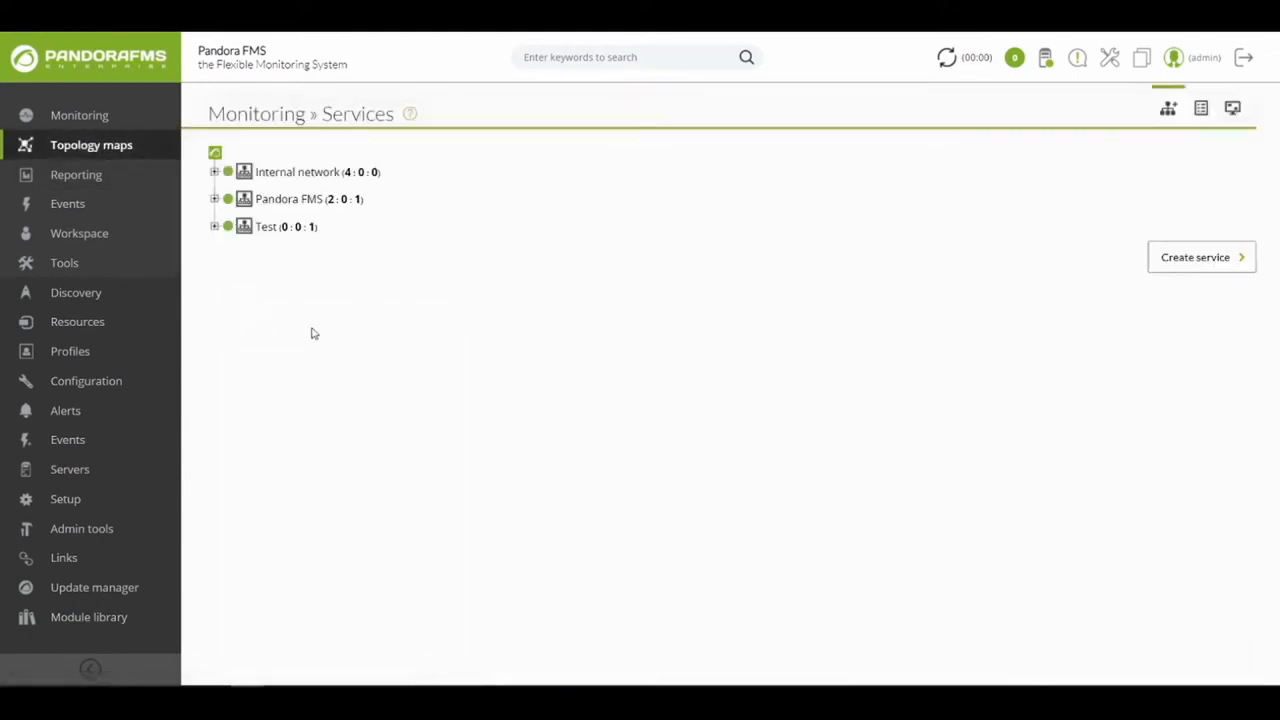
pyautogui.click(214, 199)
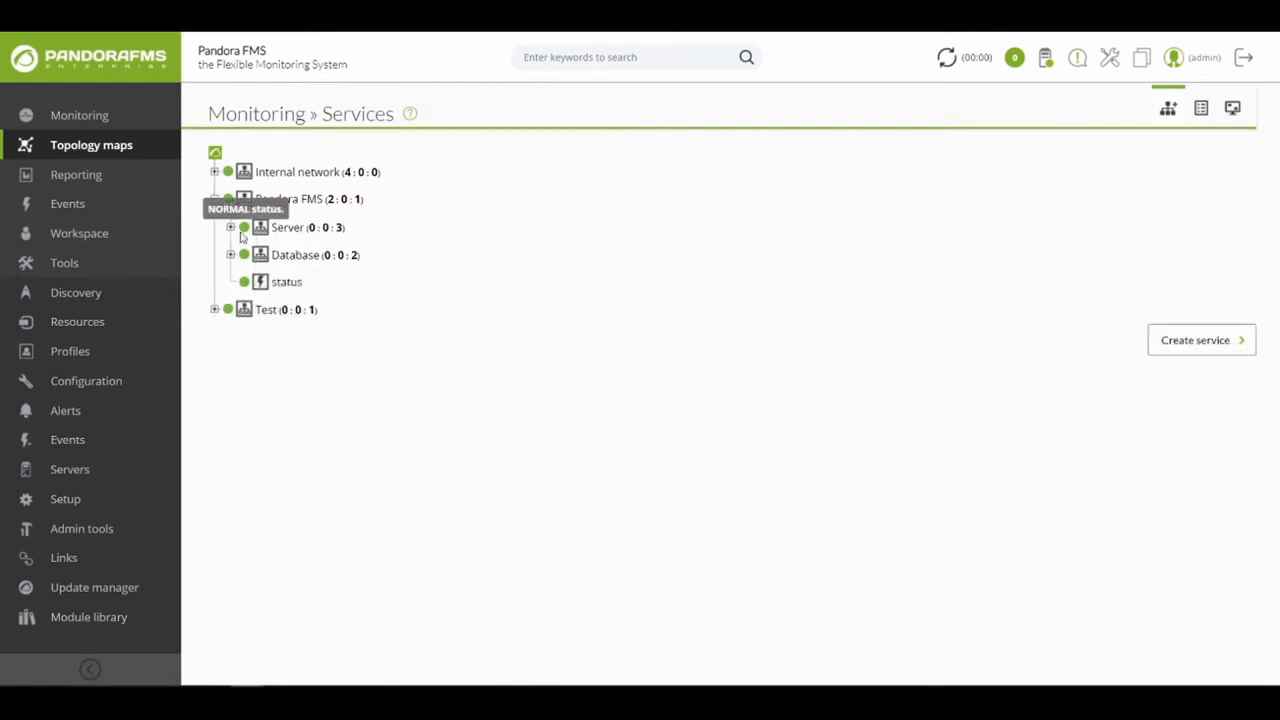
pyautogui.click(230, 228)
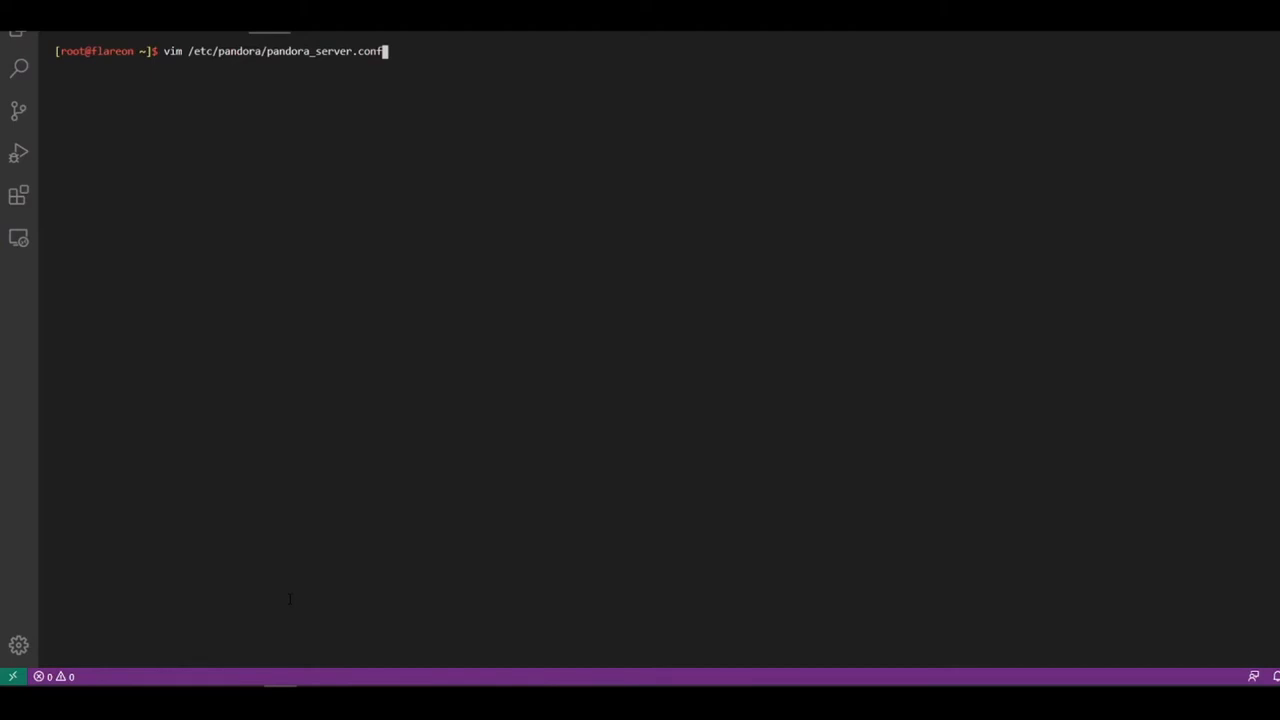
# Step: In the terminal, open /etc/pandora/pandora_server.conf with vim and search it for "prediction"
pyautogui.press('Return')
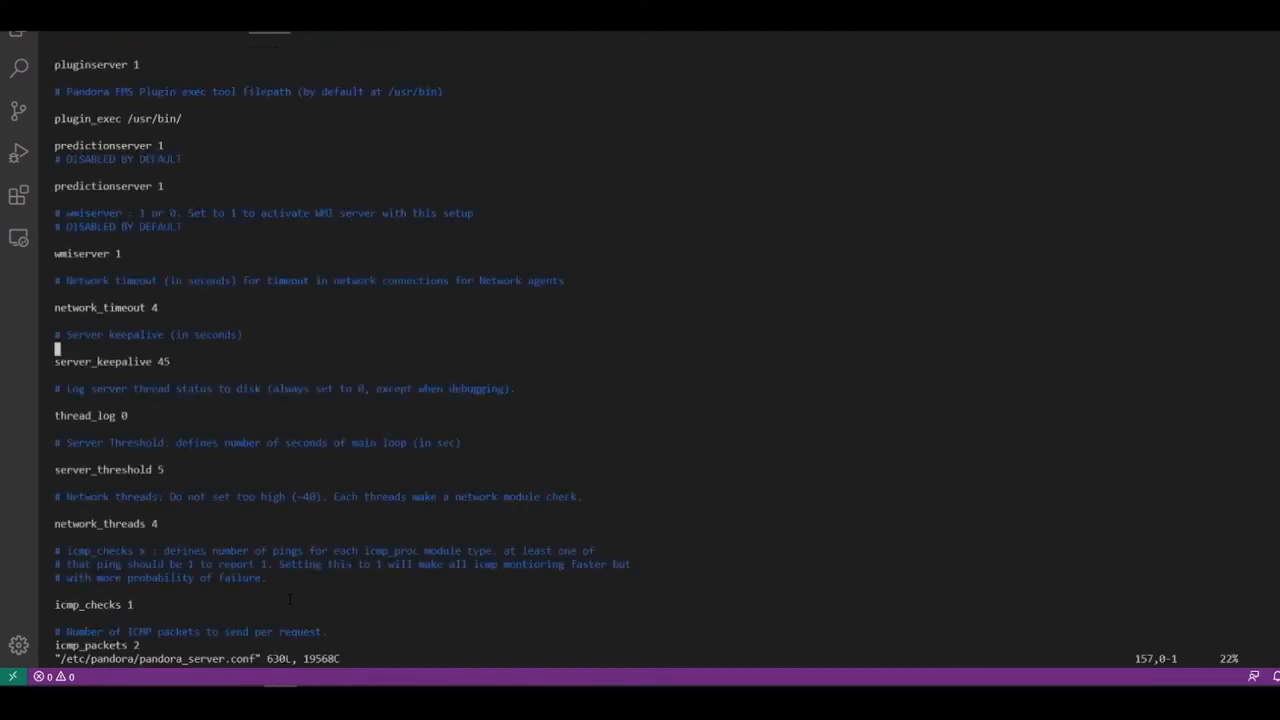
pyautogui.write('/prediction')
pyautogui.press('Return')
pyautogui.press('n')
# Step: Inspect the value at the end of the second predictionserver line and quit vim without changing the file
pyautogui.press('i')
pyautogui.press('Right')
pyautogui.press('Right')
pyautogui.press('Right')
pyautogui.press('Right')
pyautogui.press('Right')
pyautogui.press('Right')
pyautogui.press('Right')
pyautogui.press('Right')
pyautogui.press('Right')
pyautogui.press('Right')
pyautogui.press('Right')
pyautogui.press('Right')
pyautogui.press('Right')
pyautogui.press('Right')
pyautogui.press('Right')
pyautogui.press('Right')
pyautogui.press('Right')
pyautogui.press('Right')
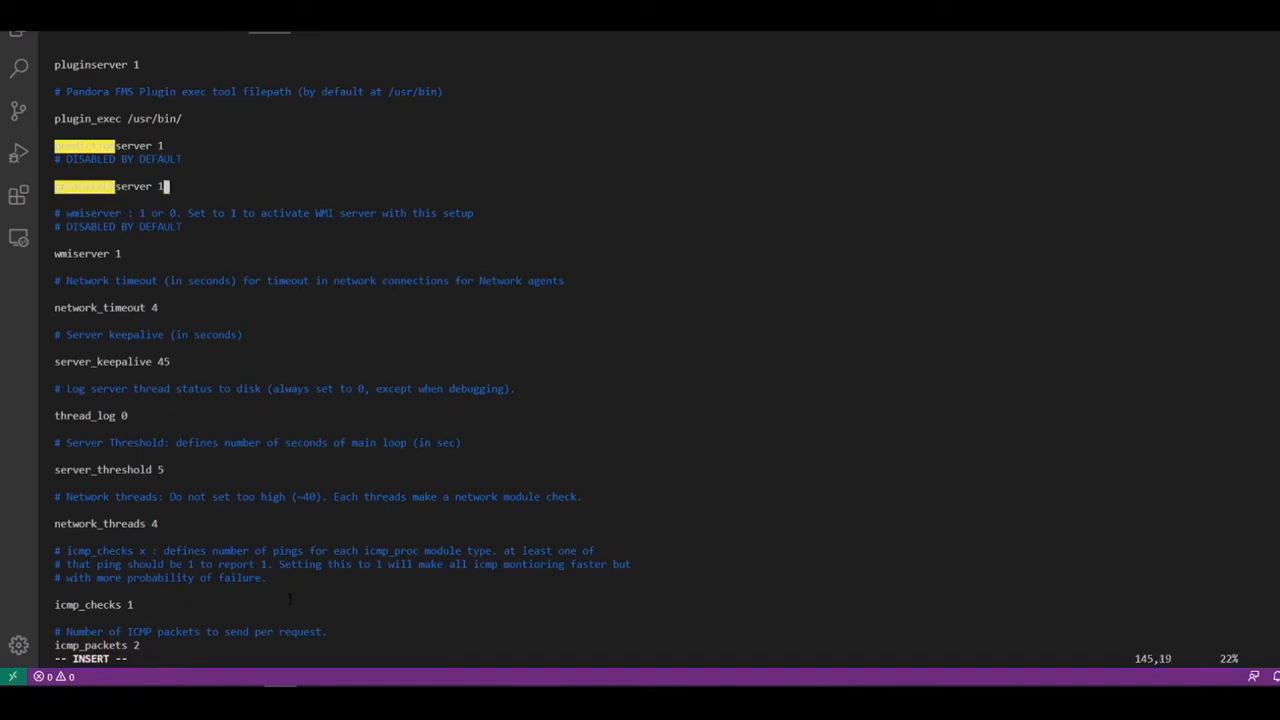
pyautogui.press('Escape')
pyautogui.write(':q')
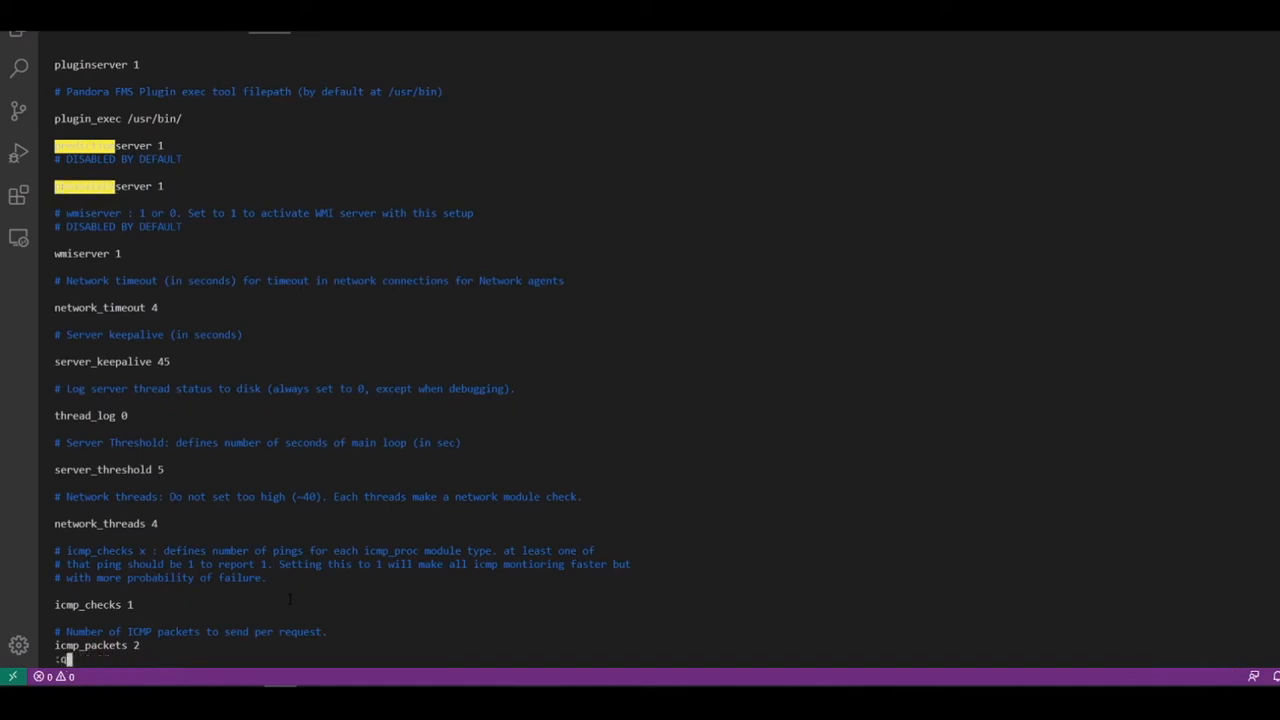
pyautogui.press('Return')
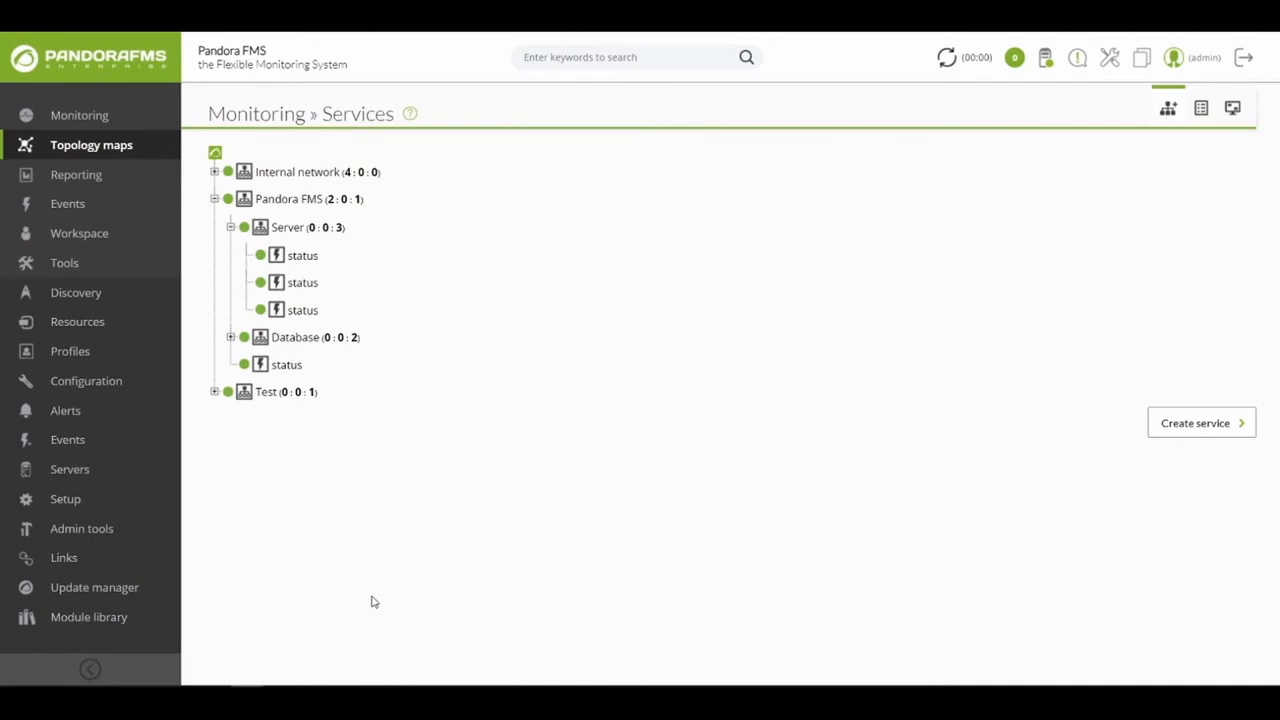
# Step: In the Pandora FMS console, start a new service named "Test" with description "Description" in the Applications group
pyautogui.click(1195, 423)
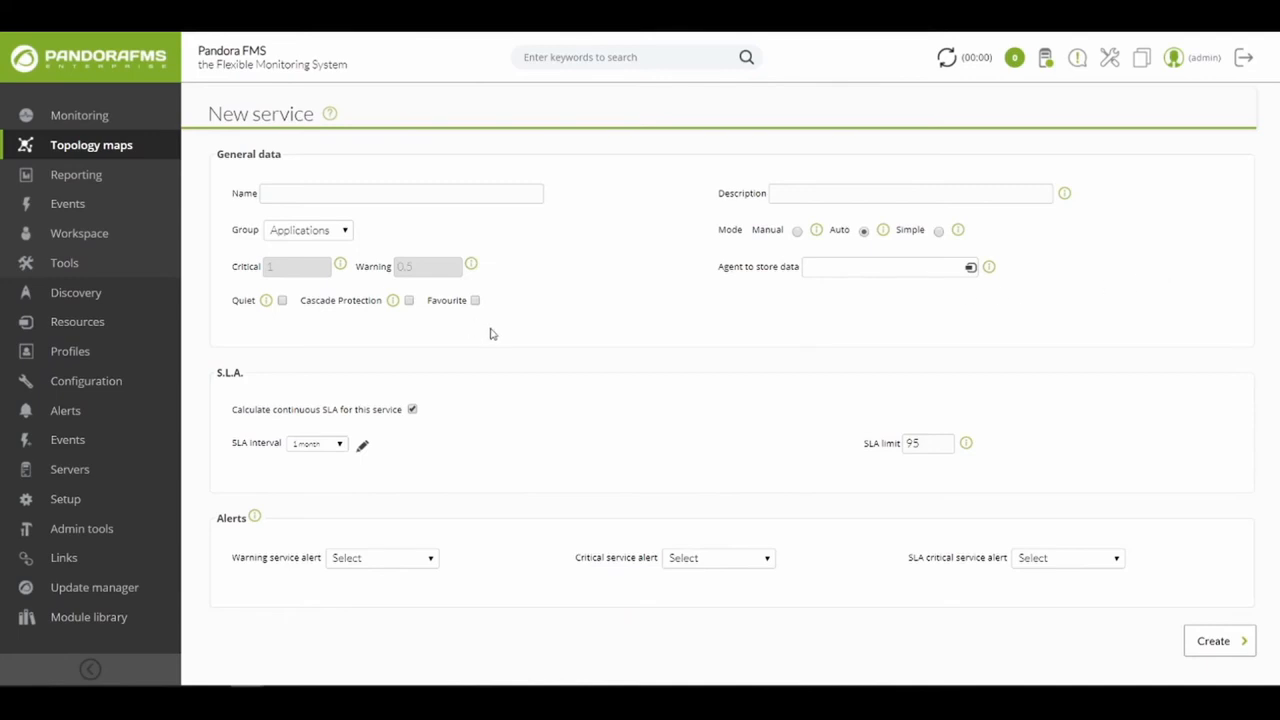
pyautogui.click(425, 202)
pyautogui.write('Test')
pyautogui.click(809, 193)
pyautogui.write('Description')
pyautogui.click(342, 231)
pyautogui.click(342, 231)
# Step: Try the Manual, Auto and Simple service modes and compare how they treat the critical and warning thresholds
pyautogui.click(797, 232)
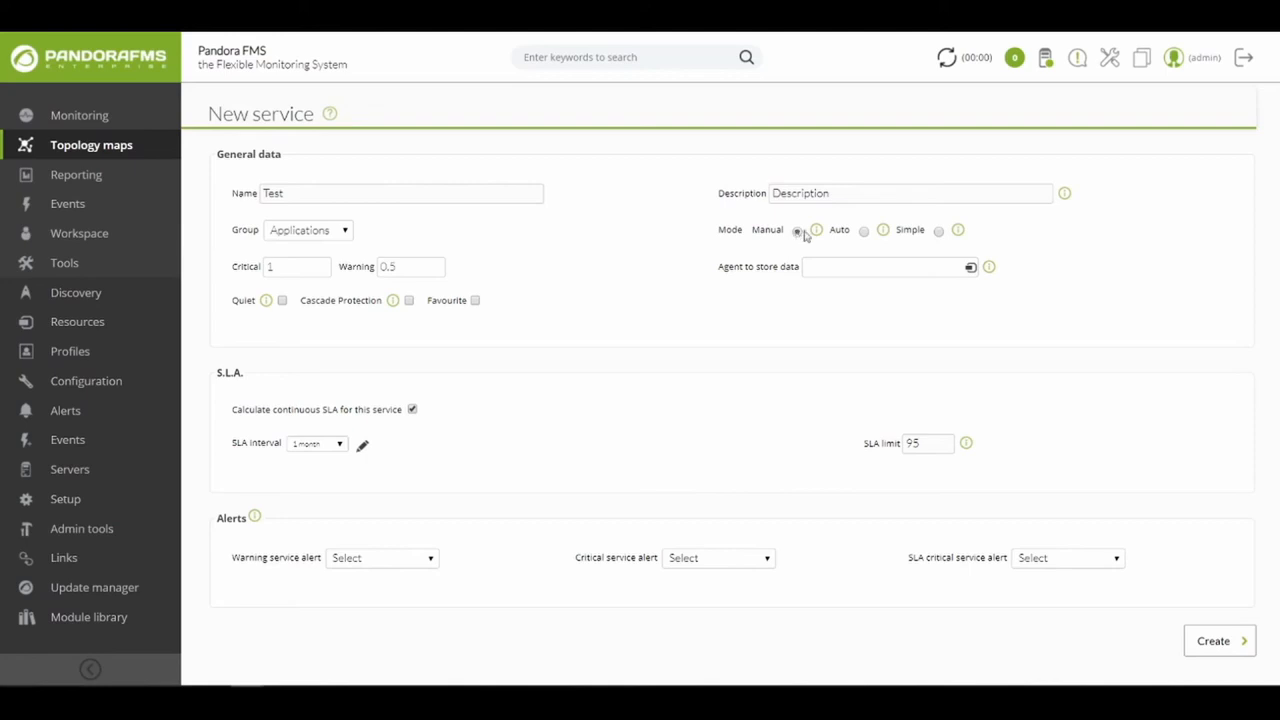
pyautogui.click(865, 232)
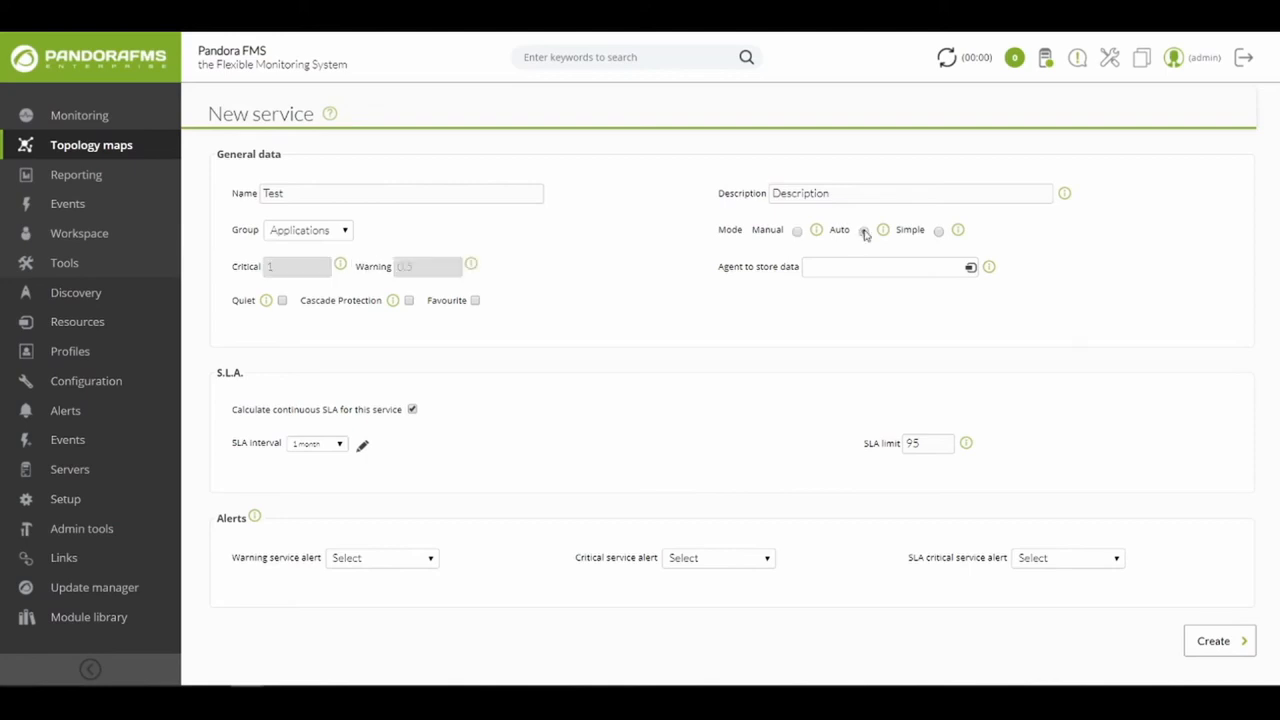
pyautogui.doubleClick(272, 267)
pyautogui.doubleClick(403, 266)
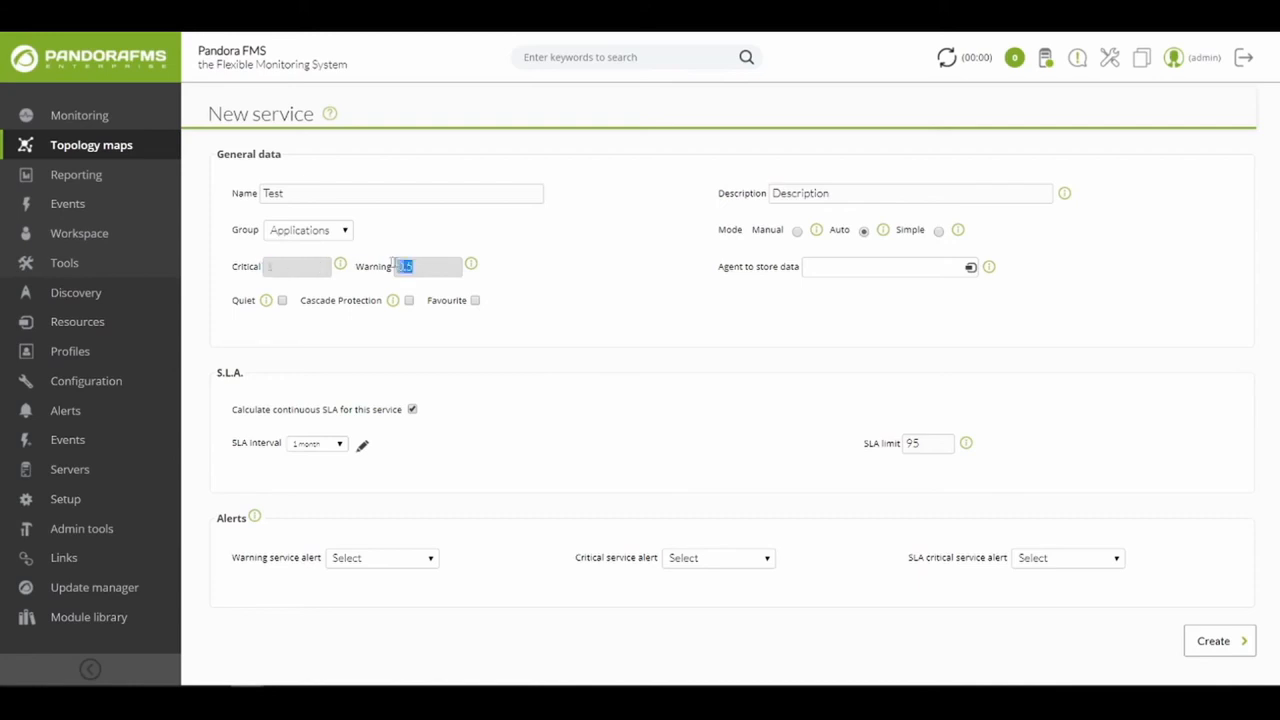
pyautogui.click(645, 268)
pyautogui.click(939, 234)
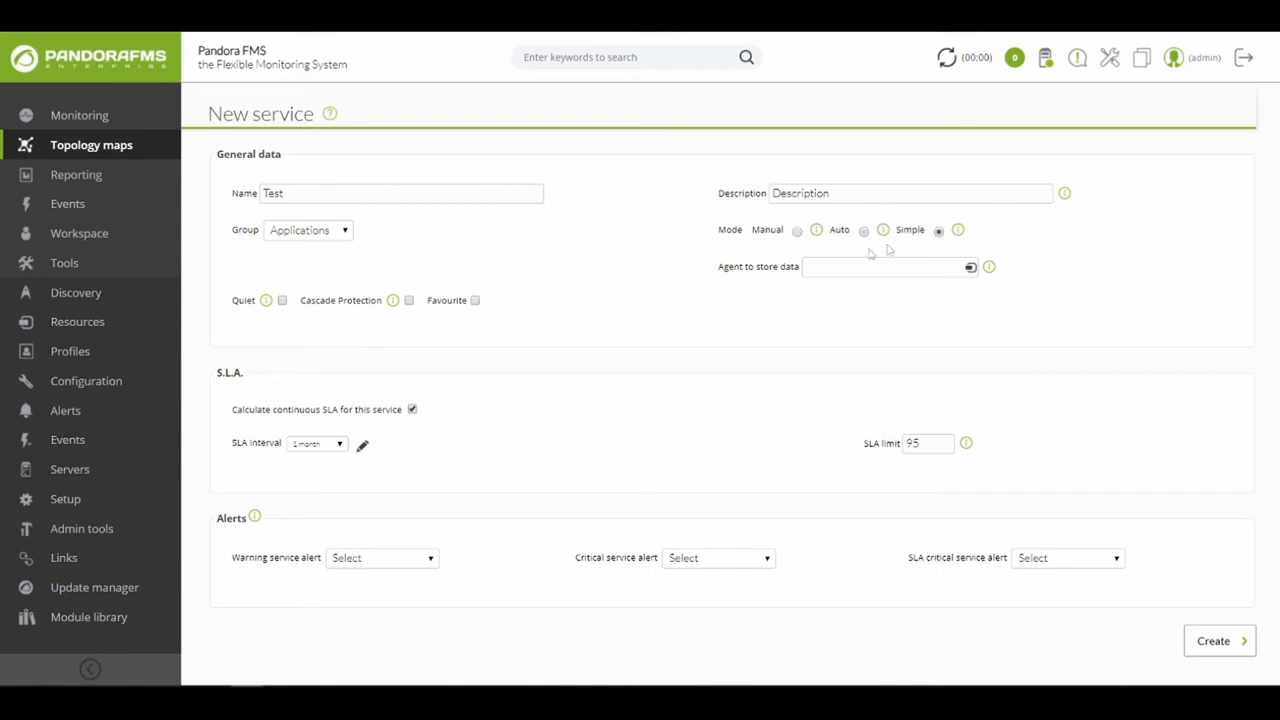
# Step: Set the service's mode to Manual, keep the critical and warning thresholds, and choose pandorafms as the agent to store data
pyautogui.click(797, 232)
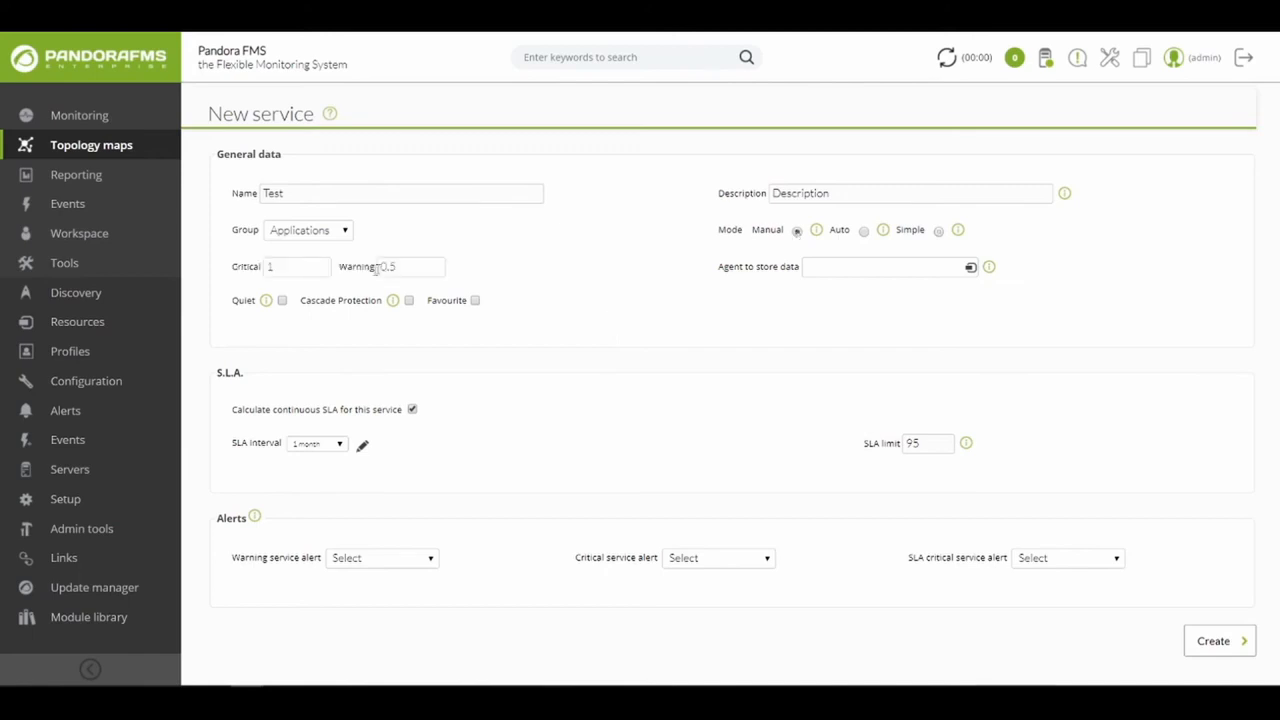
pyautogui.moveTo(280, 266); pyautogui.dragTo(252, 266)
pyautogui.moveTo(410, 268); pyautogui.dragTo(378, 268)
pyautogui.click(816, 266)
pyautogui.write('pandora')
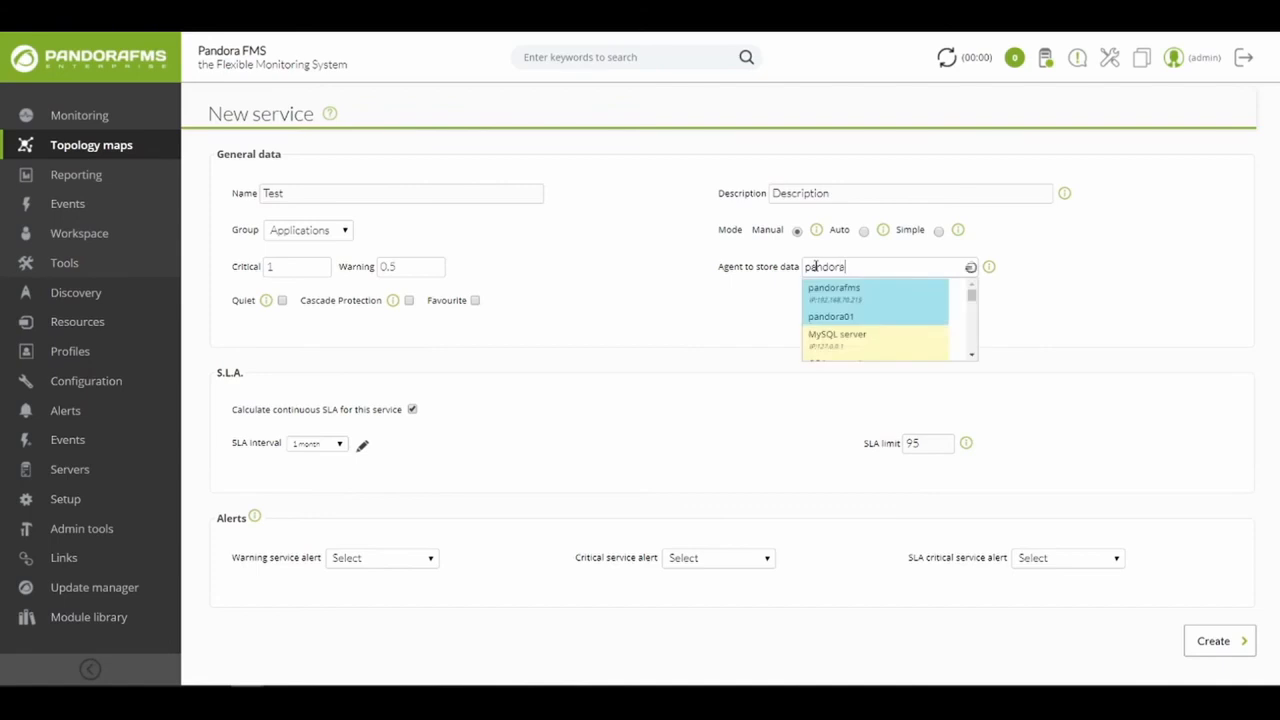
pyautogui.click(822, 293)
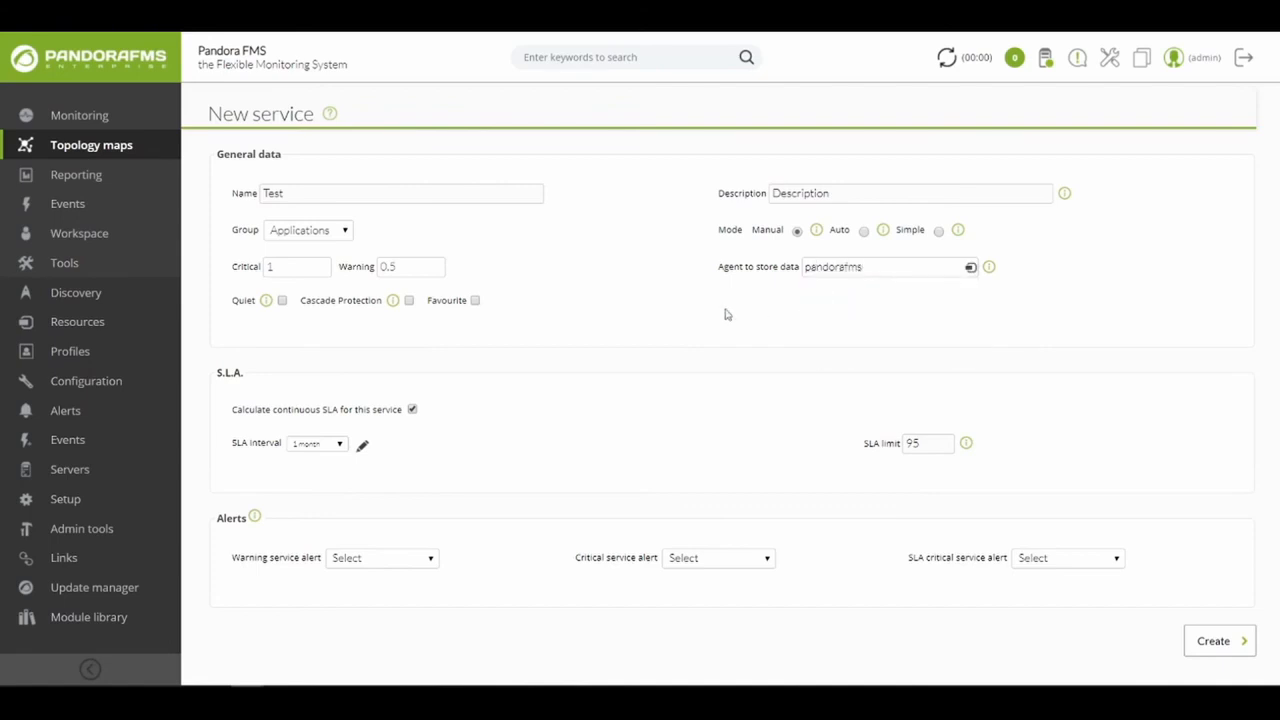
# Step: Try out the service's Quiet and Favourite options
pyautogui.click(283, 302)
pyautogui.click(283, 302)
pyautogui.click(476, 301)
# Step: Examine the service's SLA interval choices and the allowed range of its SLA limit
pyautogui.scroll(-1, 487, 324)
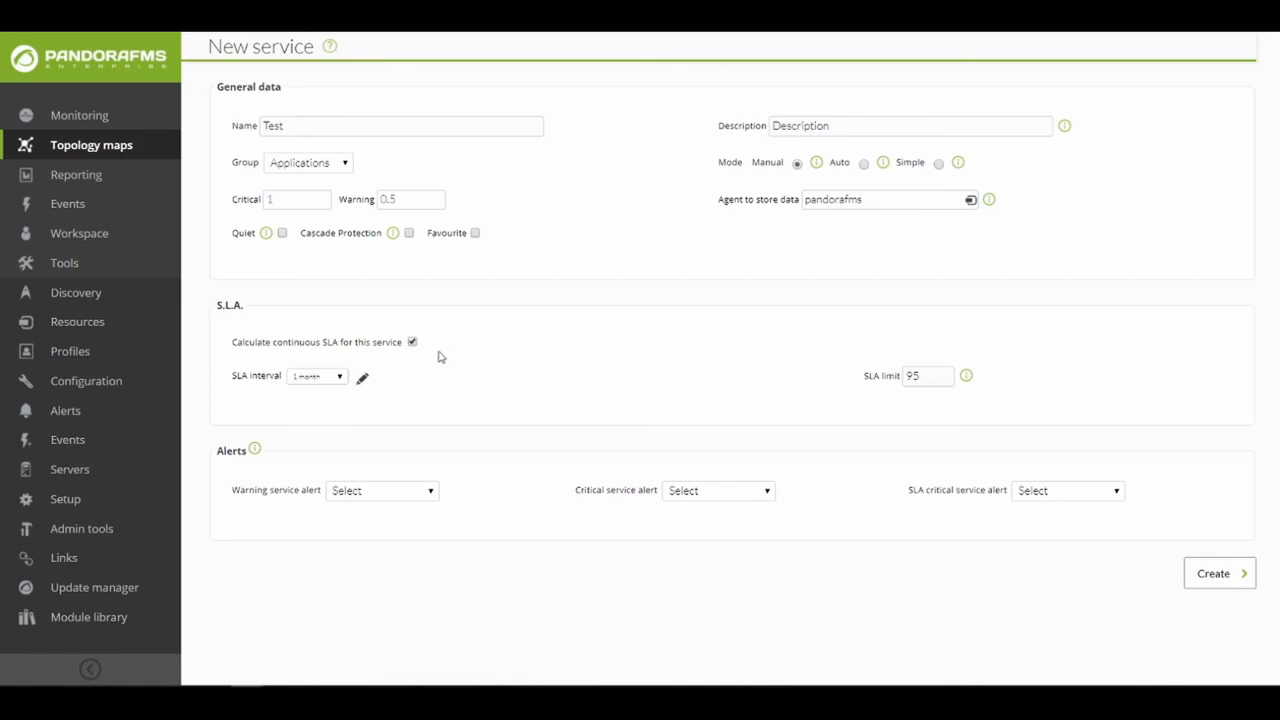
pyautogui.click(340, 378)
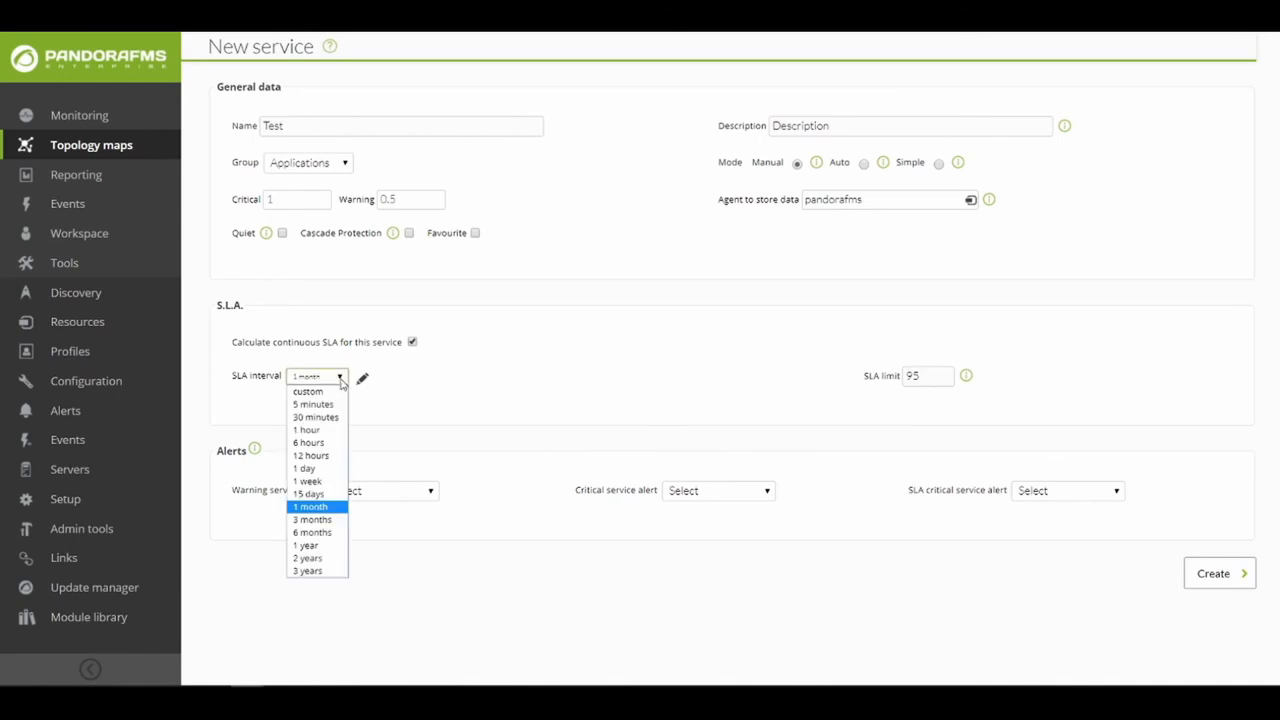
pyautogui.click(341, 381)
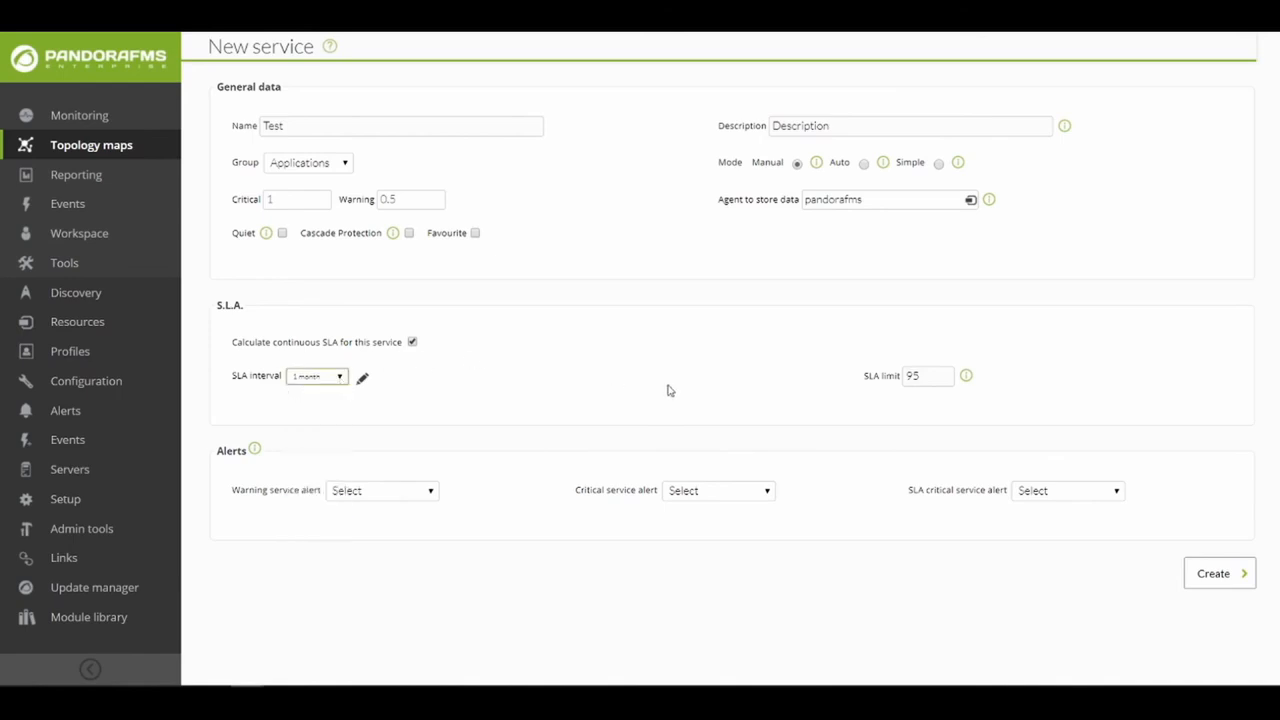
pyautogui.moveTo(962, 386)
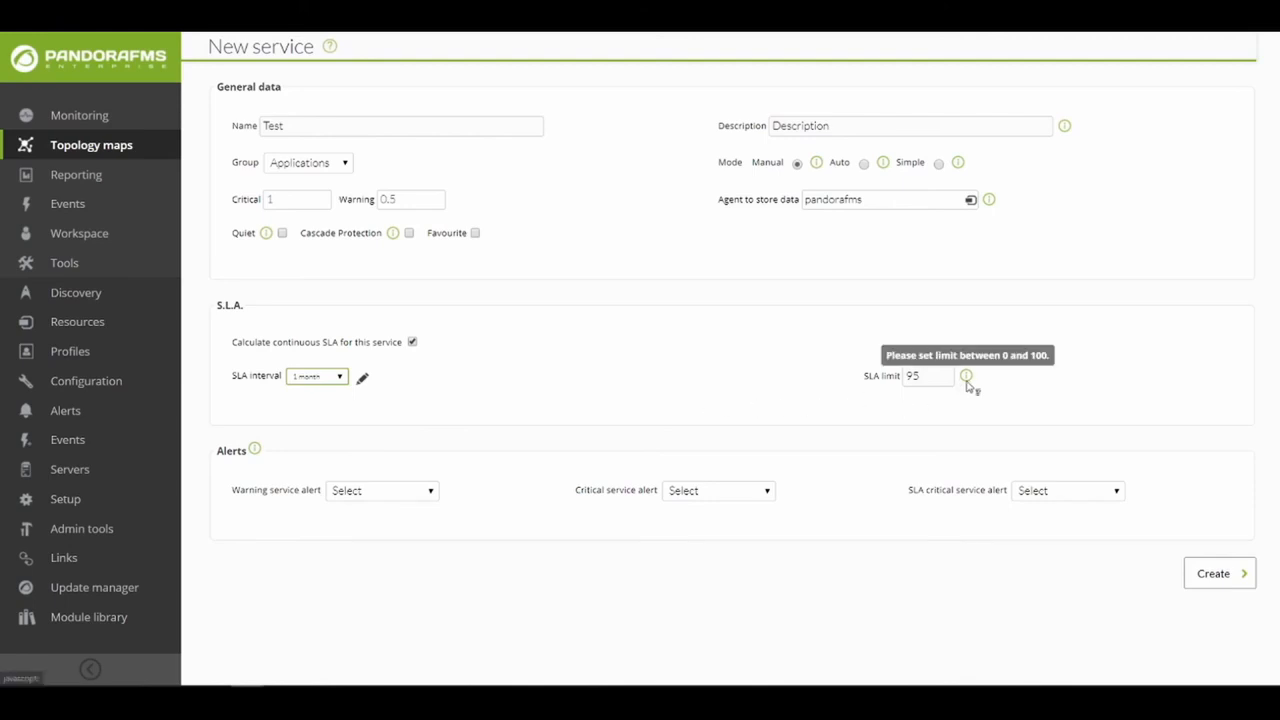
pyautogui.moveTo(926, 377); pyautogui.dragTo(901, 376)
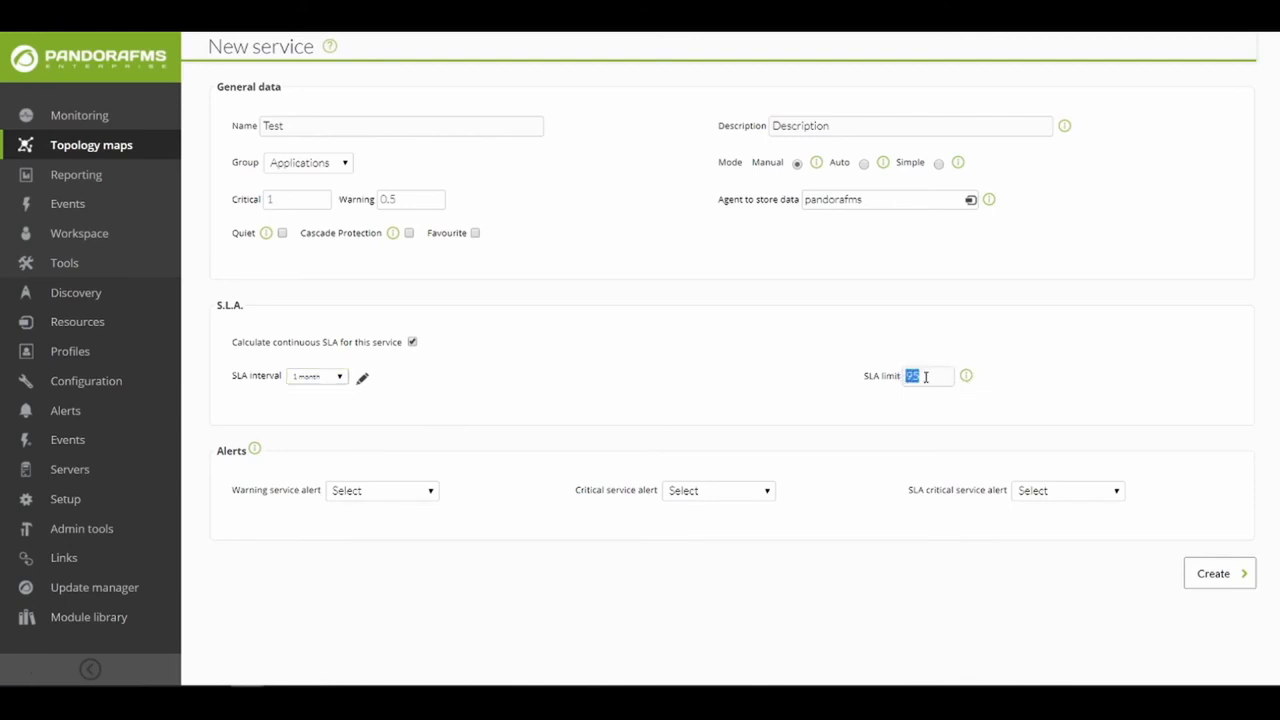
# Step: Examine the alert template choices for the warning, critical and SLA critical service alerts, leaving all three unassigned
pyautogui.click(928, 377)
pyautogui.moveTo(256, 451)
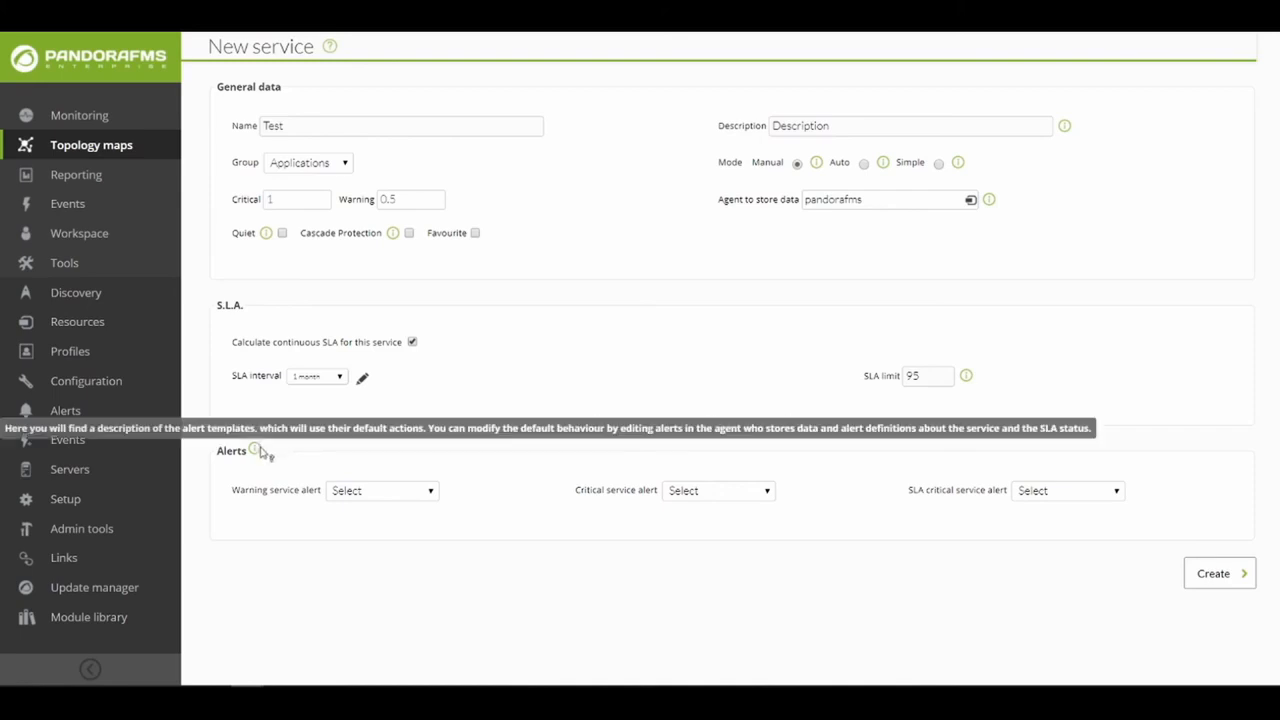
pyautogui.click(366, 489)
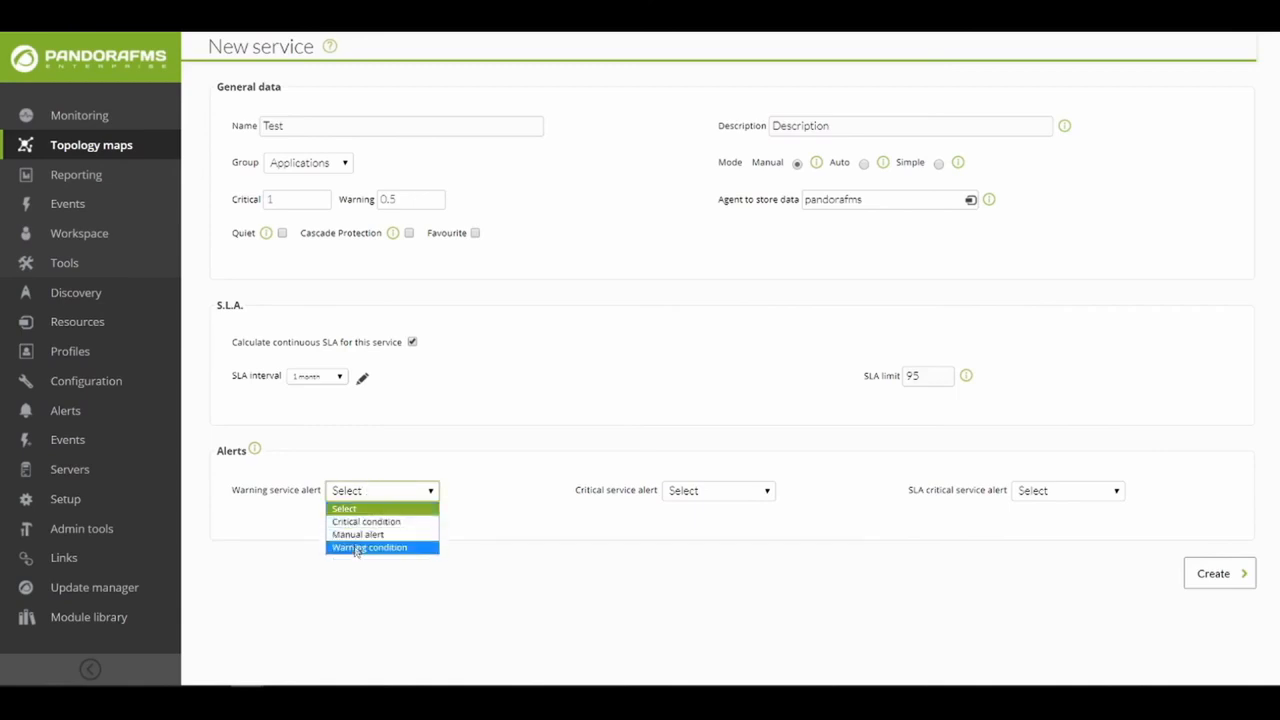
pyautogui.click(357, 491)
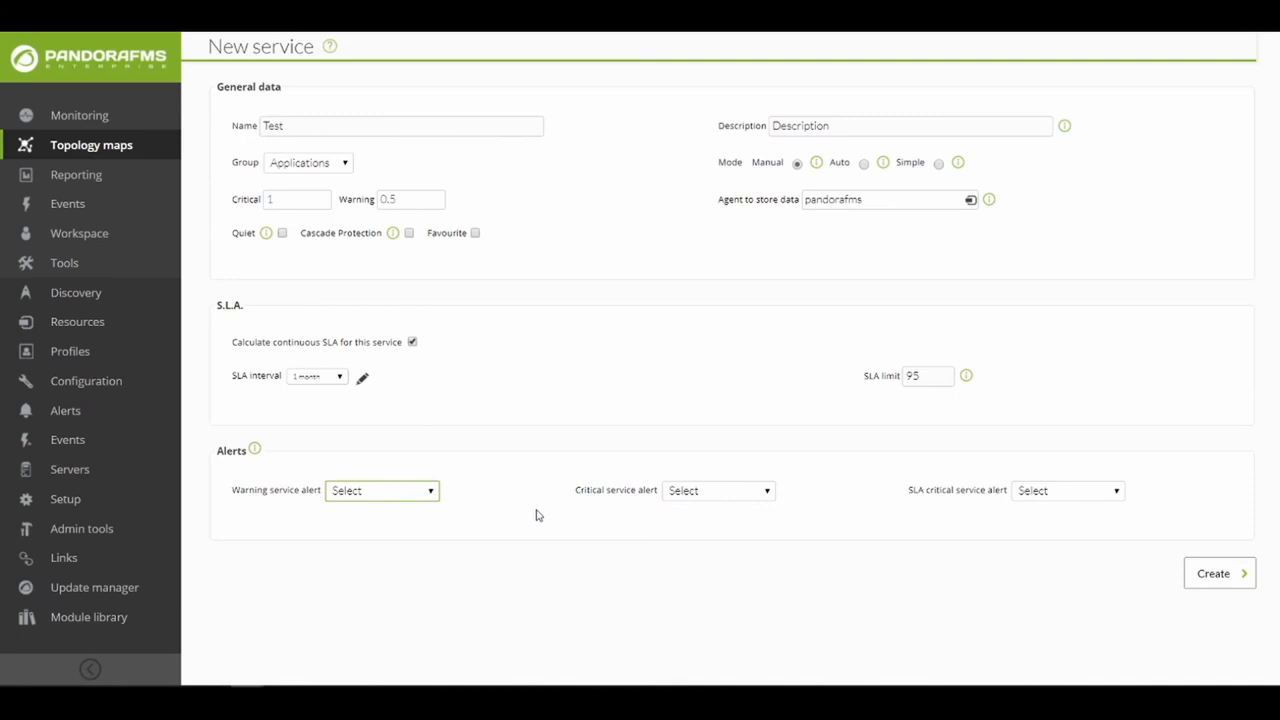
pyautogui.click(767, 492)
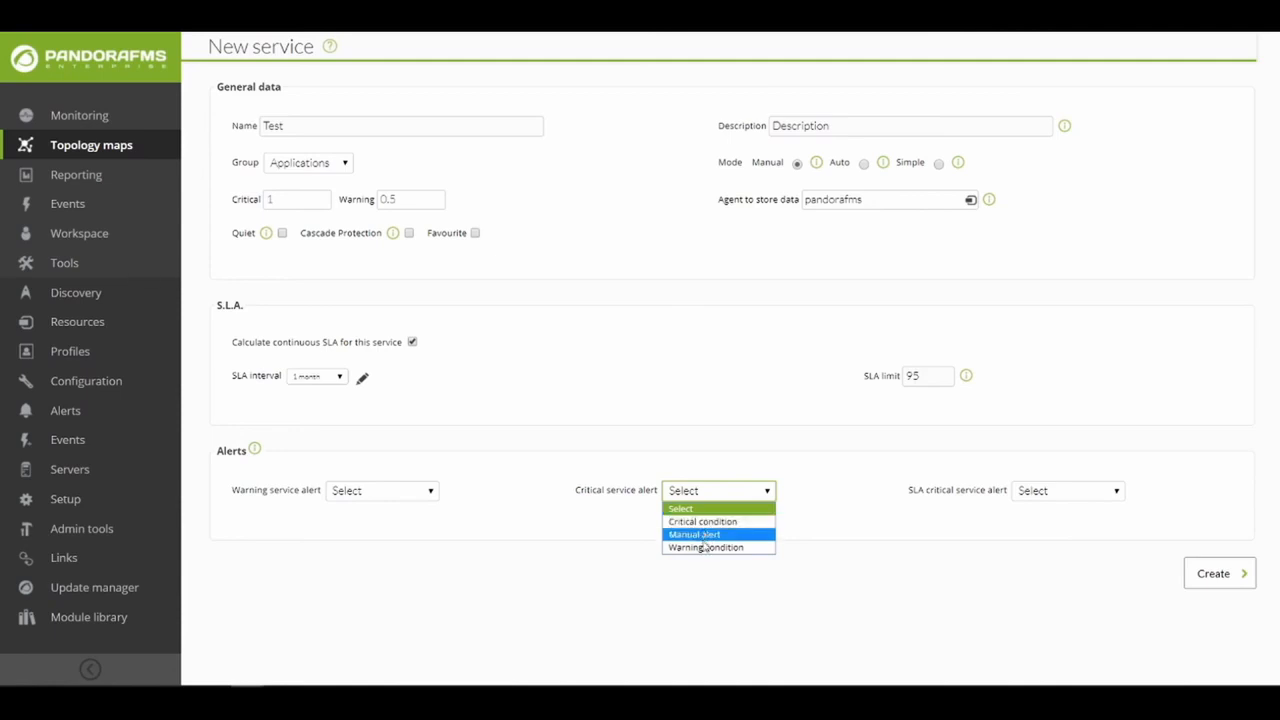
pyautogui.click(768, 494)
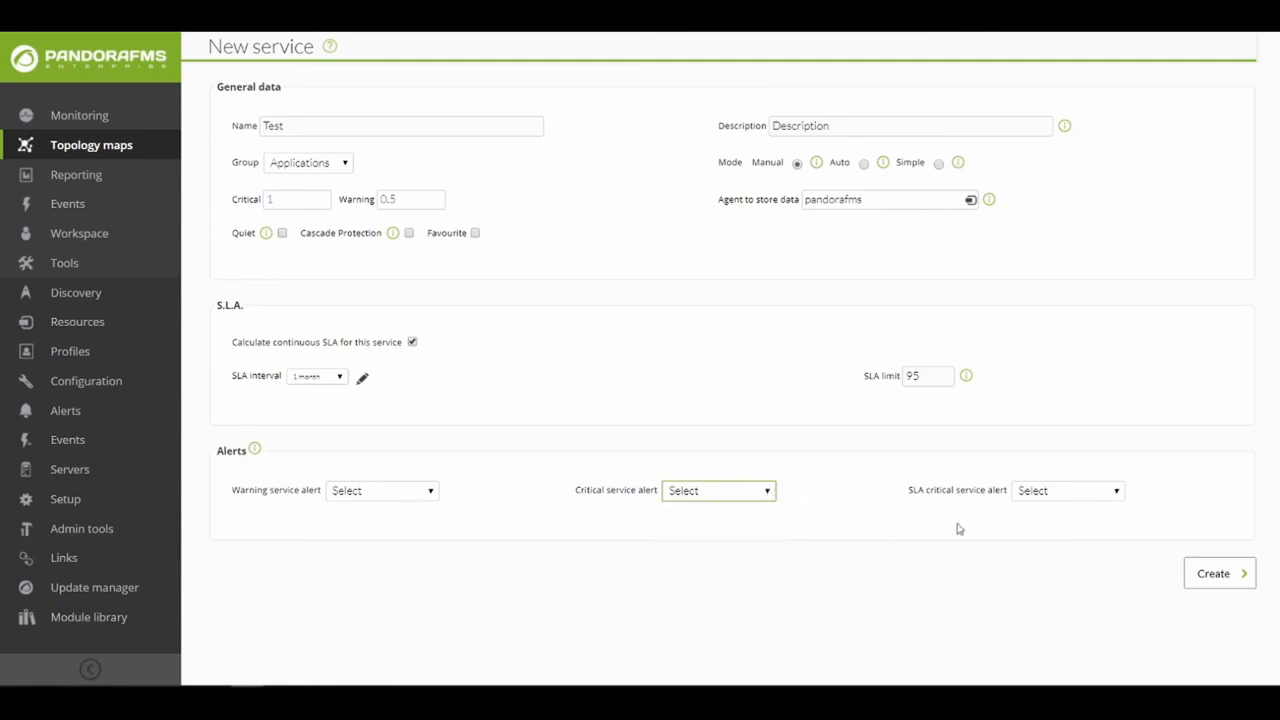
pyautogui.click(1117, 492)
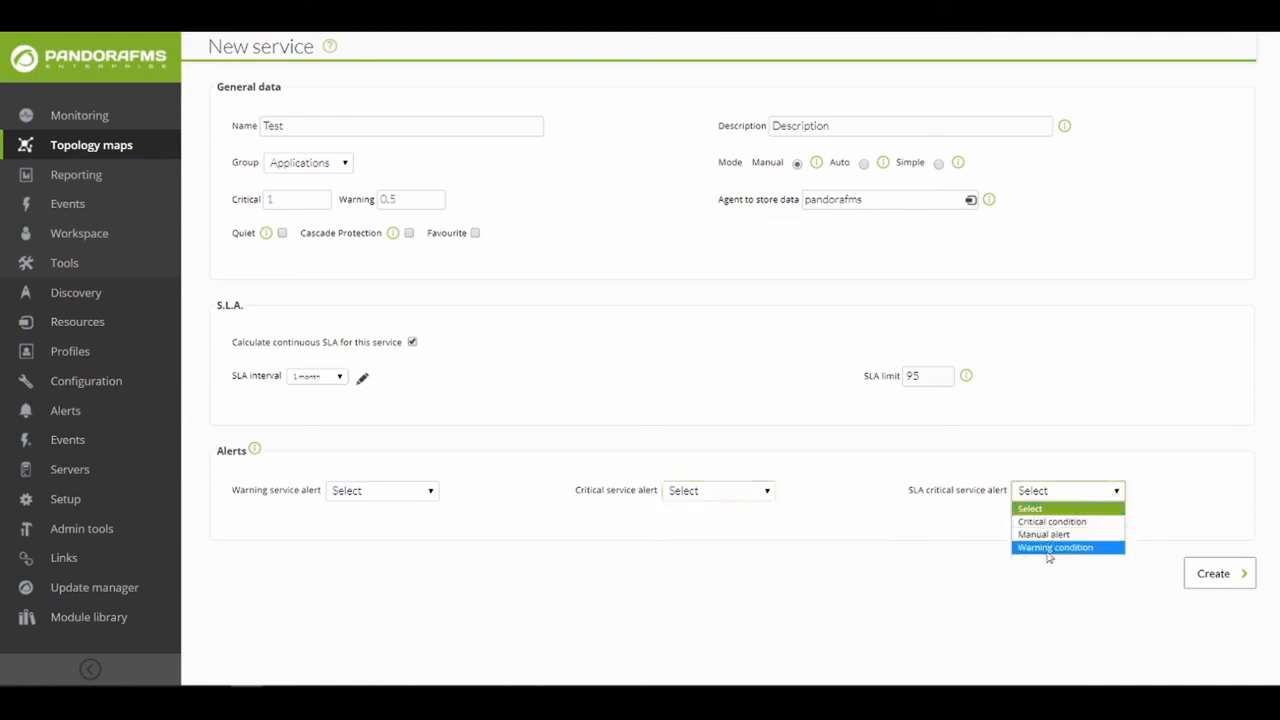
pyautogui.click(1117, 497)
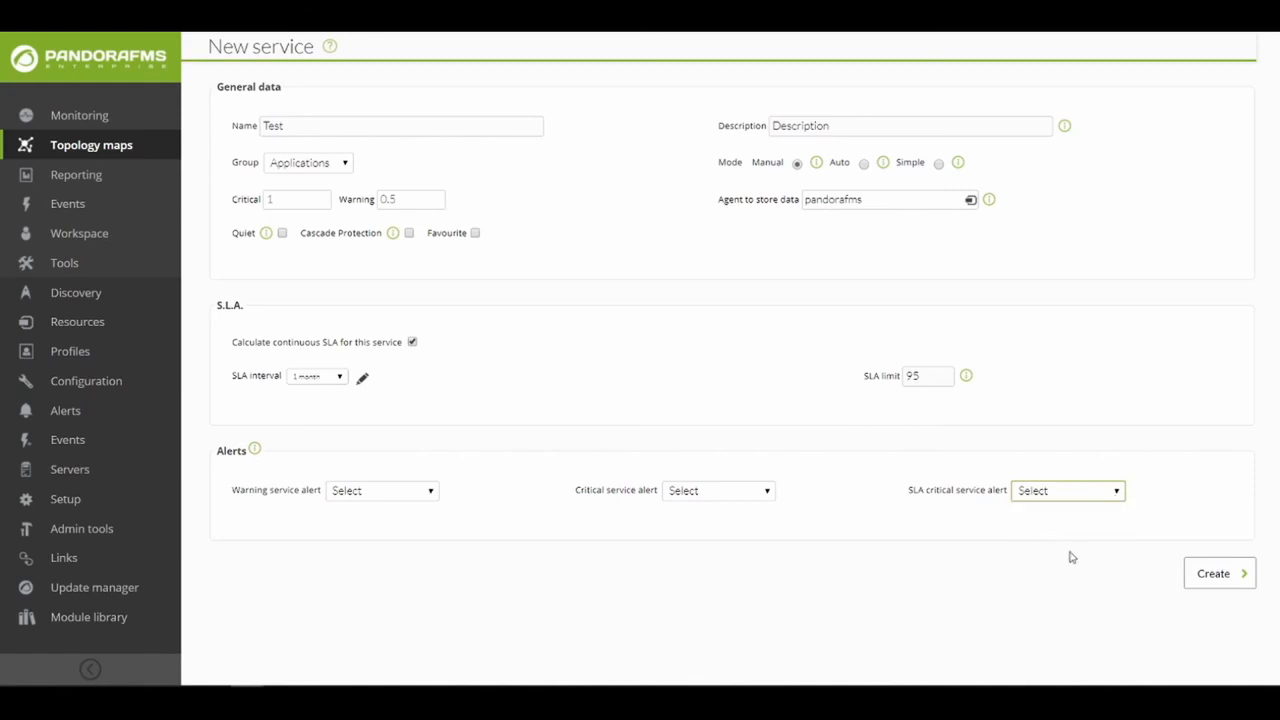
# Step: Create the Test service with the configured general data and SLA settings, and check the creation message
pyautogui.scroll(1, 1069, 554)
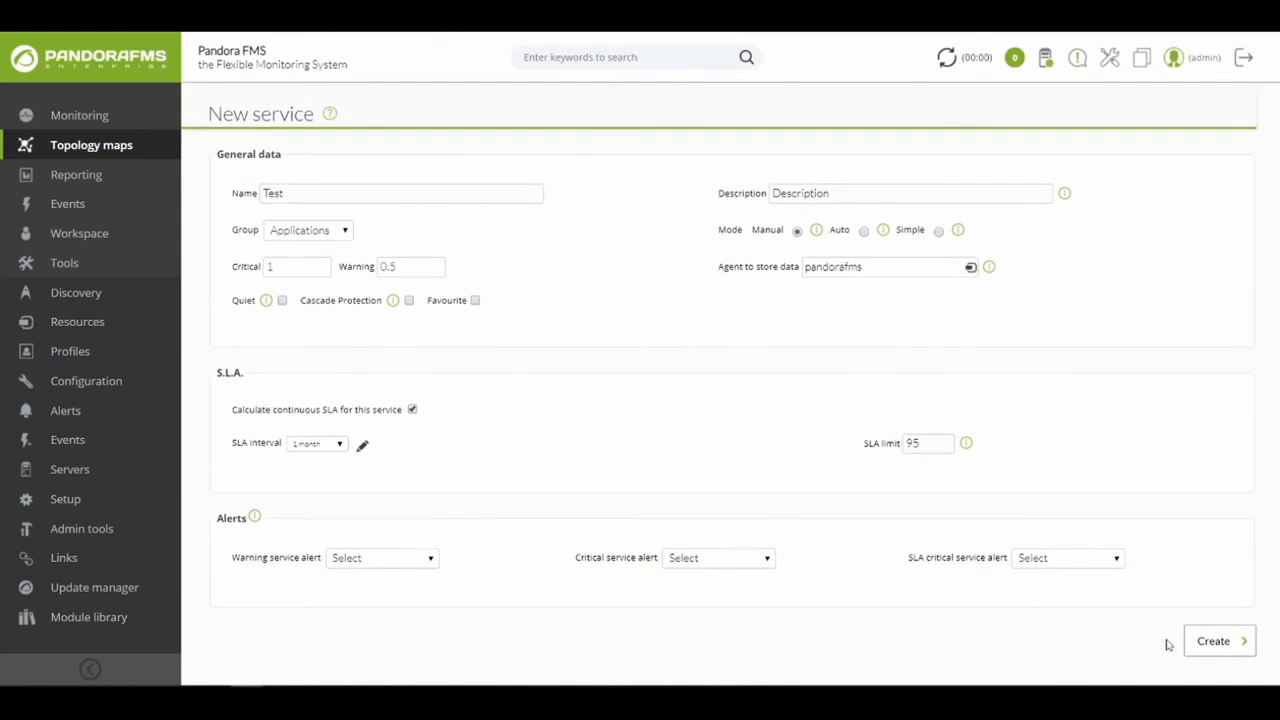
pyautogui.click(1196, 641)
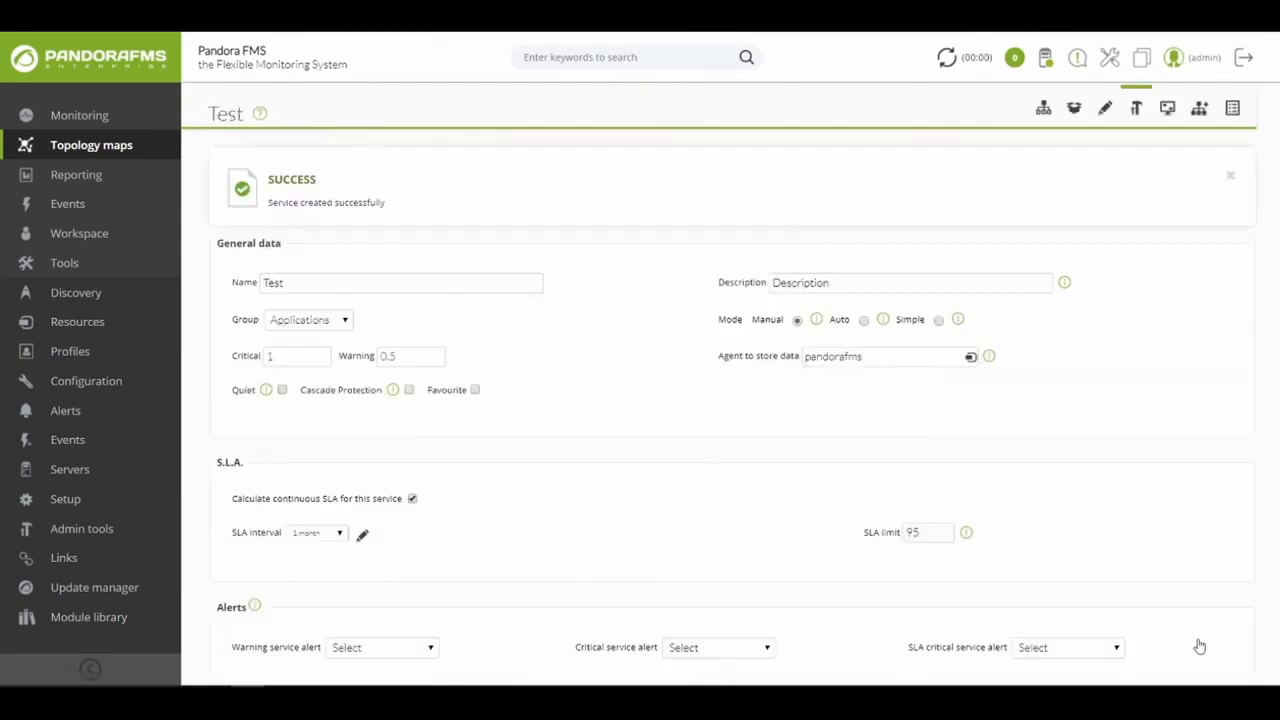
pyautogui.moveTo(391, 203); pyautogui.dragTo(263, 200)
pyautogui.click(506, 203)
# Step: Open the Test service's element editor and try the Agent and Module types for a new element
pyautogui.click(1104, 110)
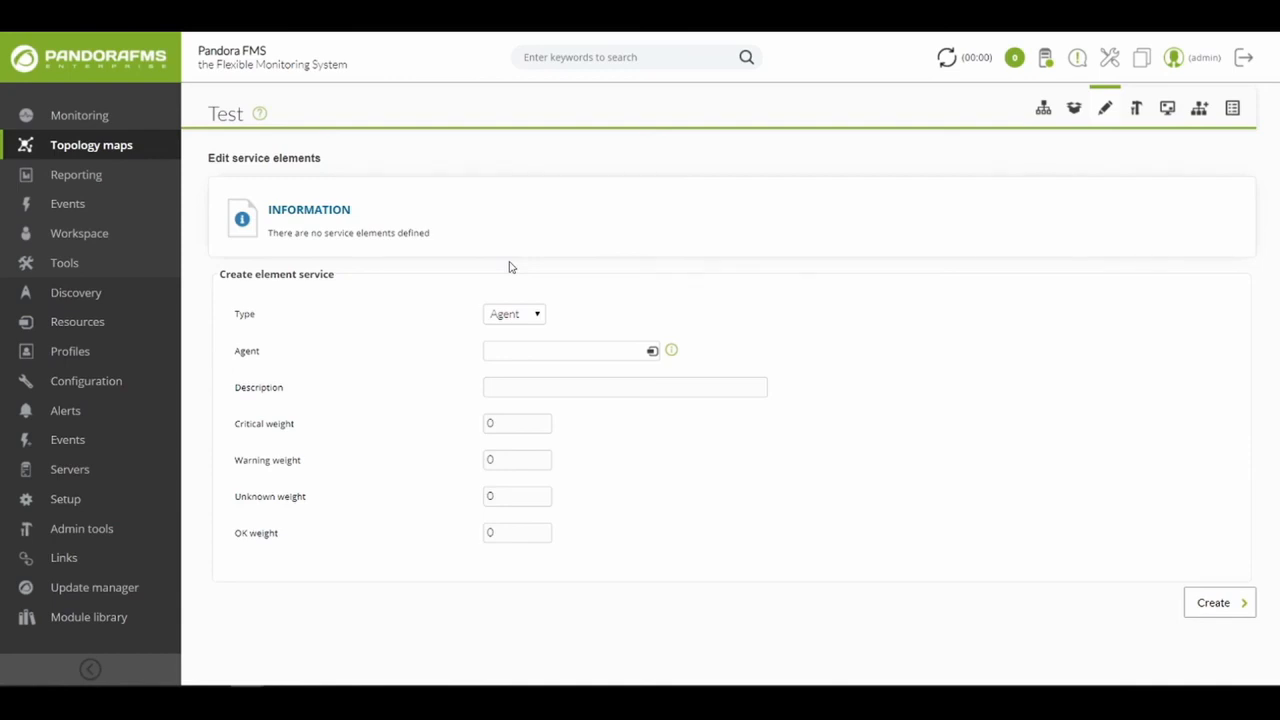
pyautogui.click(538, 315)
pyautogui.click(530, 333)
pyautogui.click(530, 318)
pyautogui.click(510, 345)
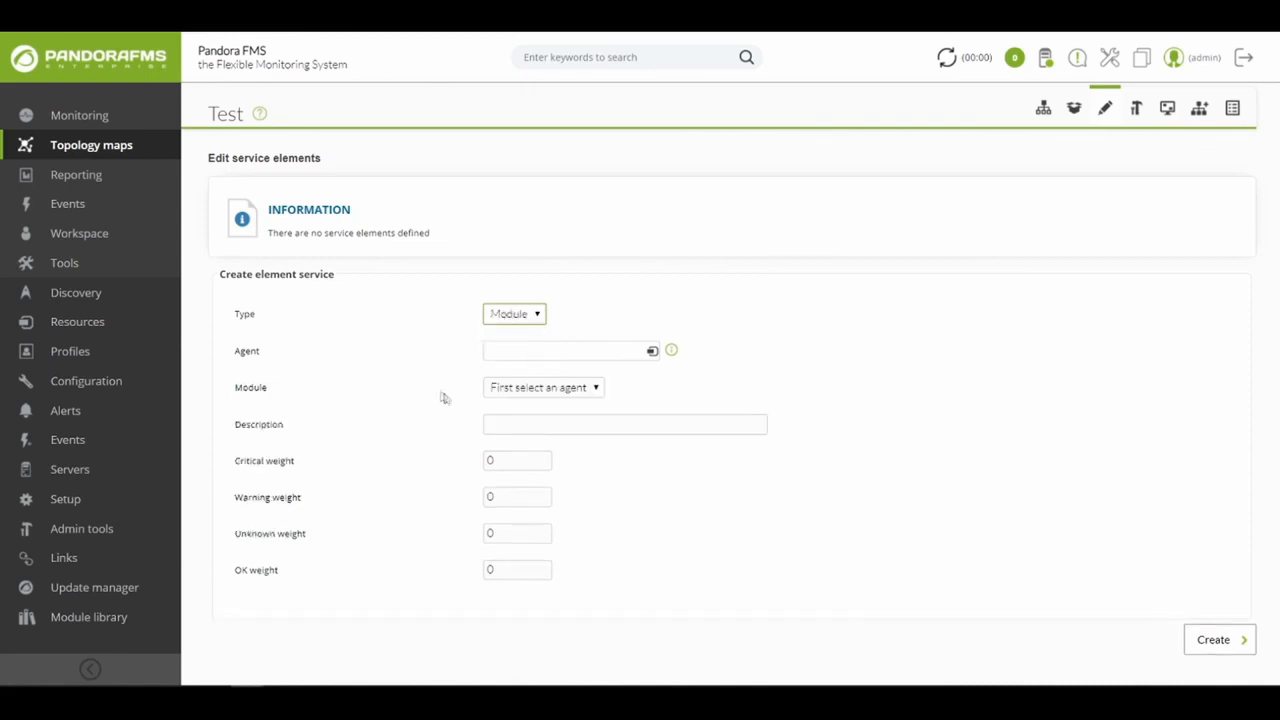
# Step: Set the new element's type to Service and review which services can be added, keeping Database selected
pyautogui.click(510, 314)
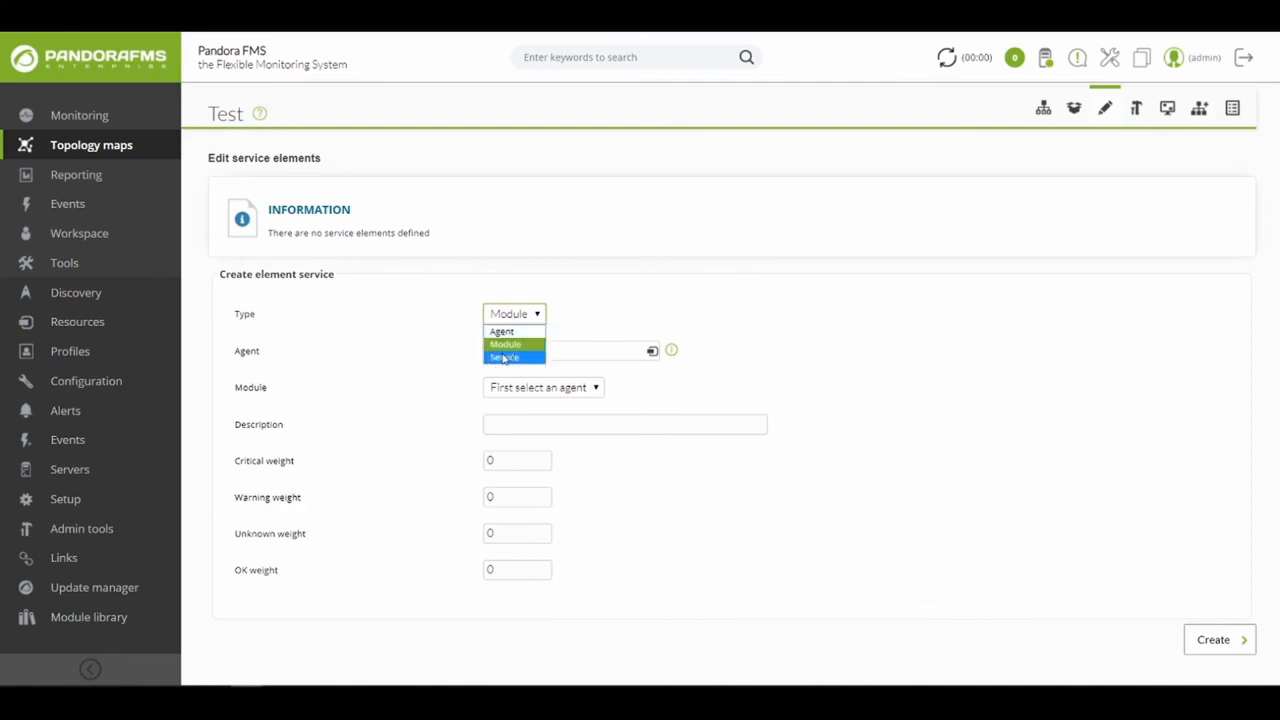
pyautogui.click(503, 357)
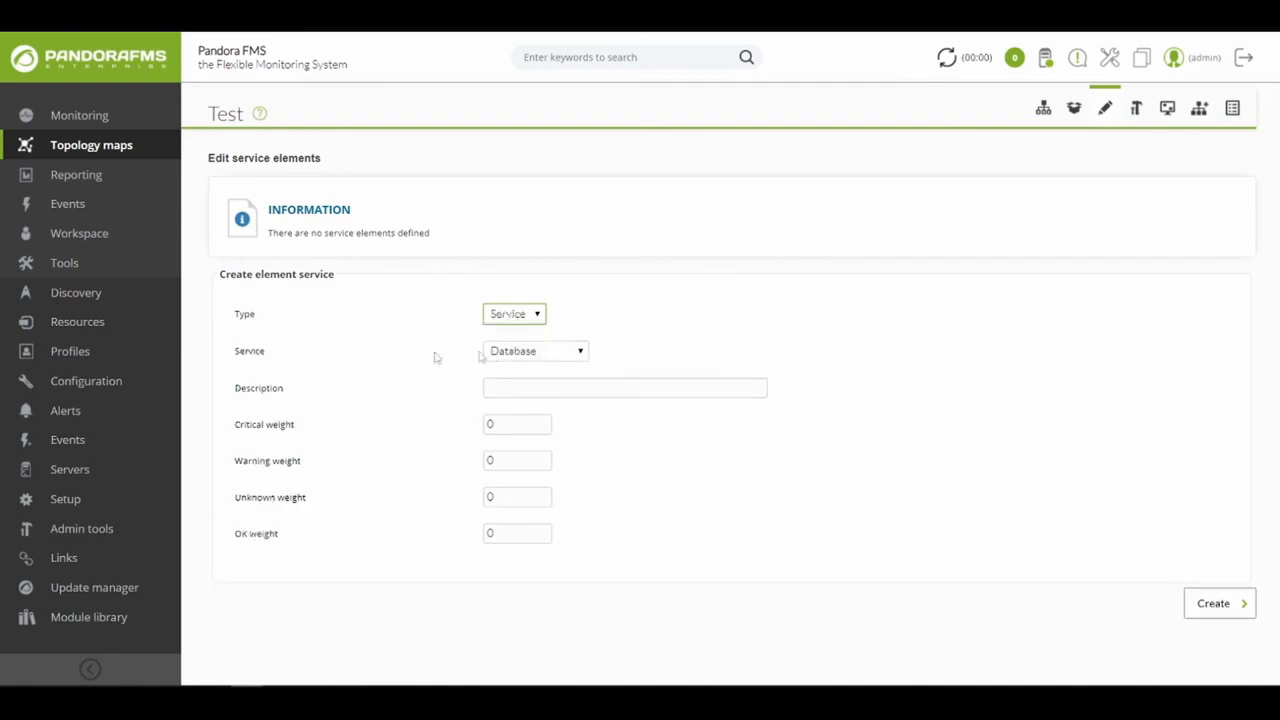
pyautogui.click(582, 352)
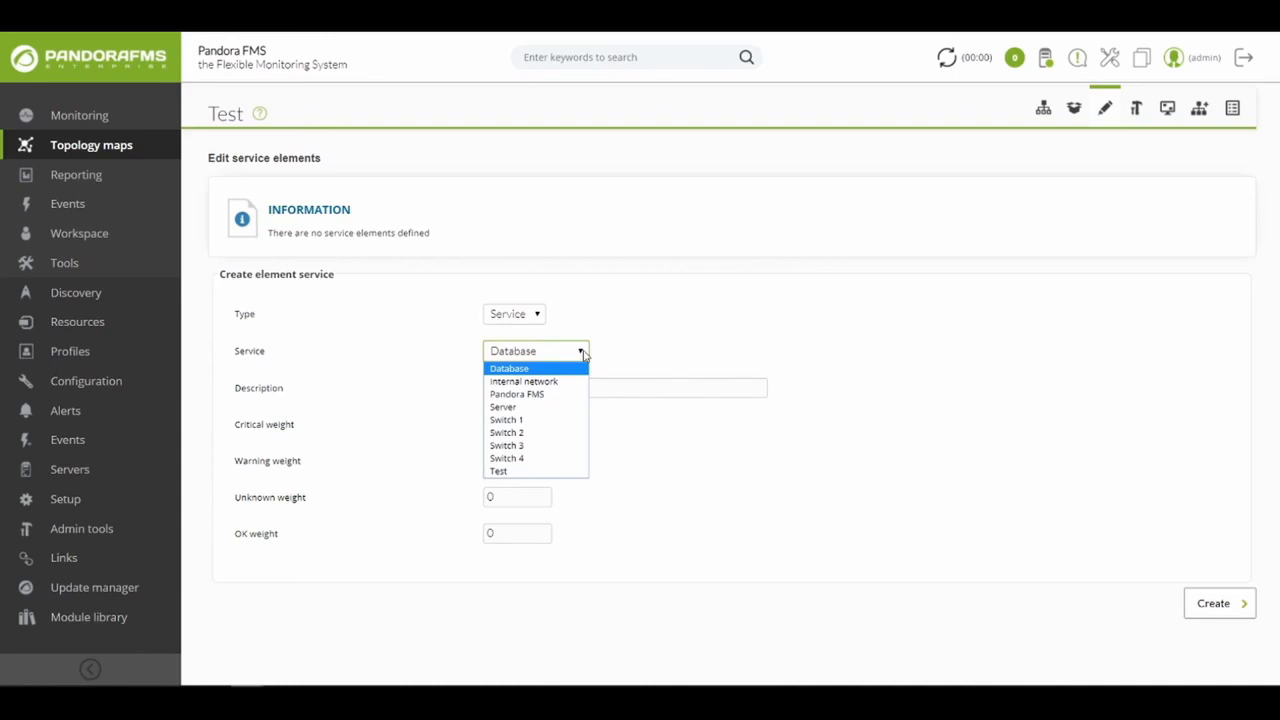
pyautogui.click(583, 353)
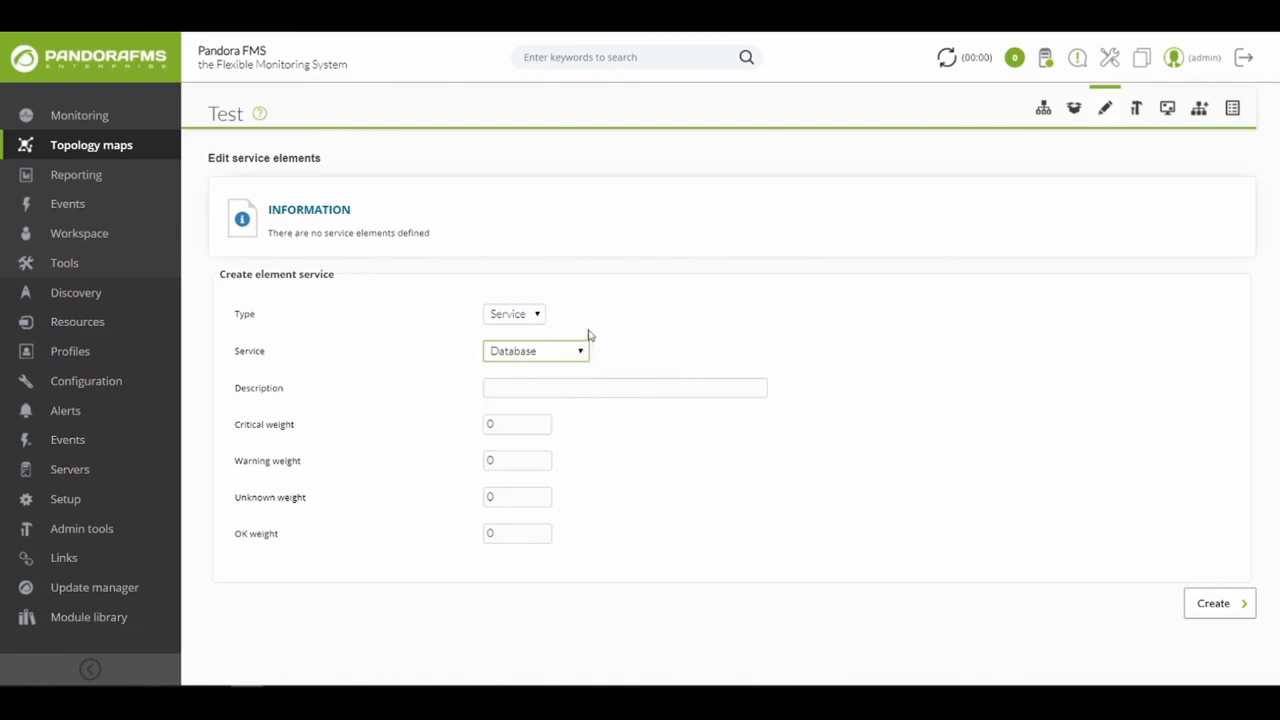